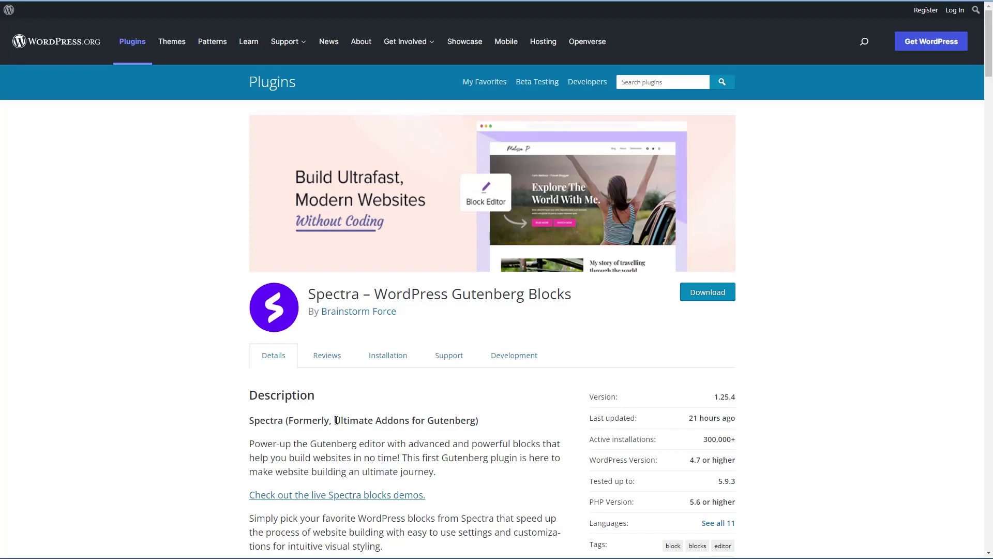
- Highlight the 'Formerly Ultimate Addons' line, then scroll down through the Spectra plugin description
{"action": "left_click_drag", "start_coordinate": [336, 420], "coordinate": [481, 425]}
{"action": "left_click", "coordinate": [384, 276]}
{"action": "scroll", "coordinate": [517, 305], "scroll_direction": "down", "scroll_amount": 3}
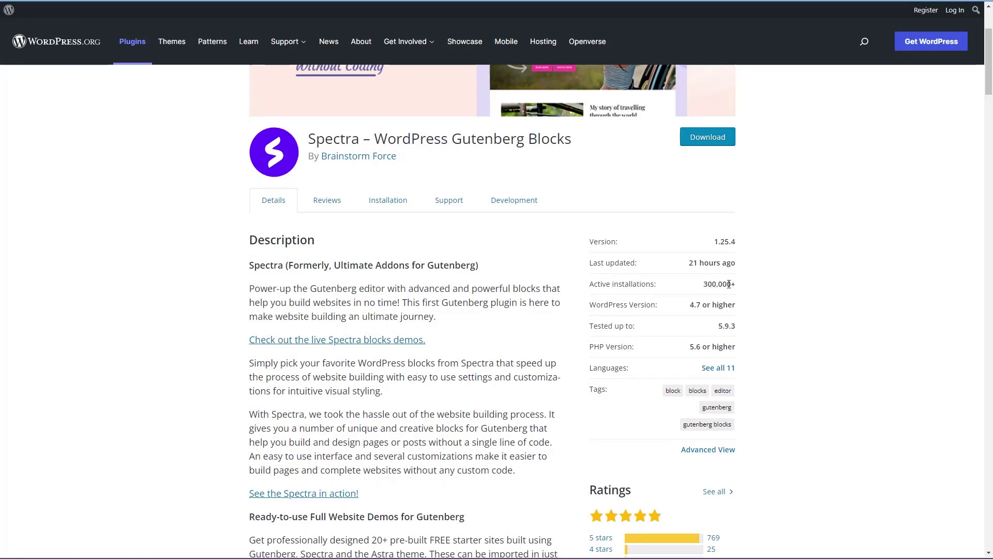
{"action": "scroll", "coordinate": [729, 284], "scroll_direction": "down", "scroll_amount": 4}
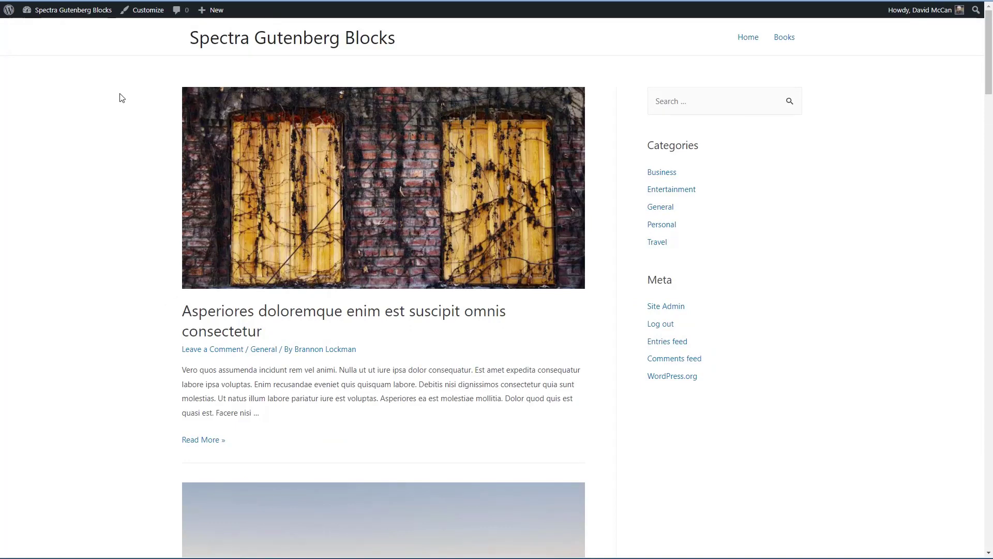
- Go to the site's admin dashboard and open the Spectra settings Welcome page
{"action": "mouse_move", "coordinate": [68, 10]}
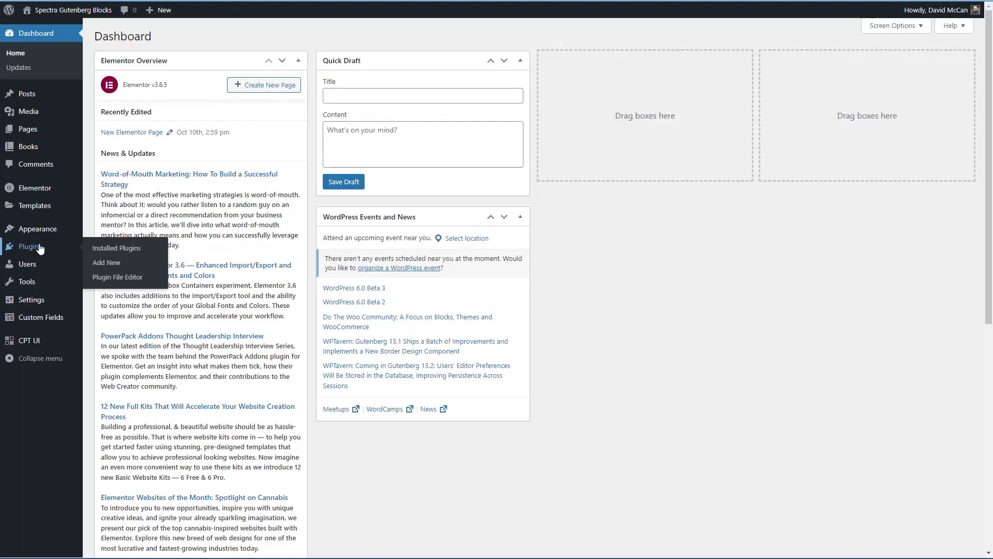
{"action": "left_click", "coordinate": [37, 248]}
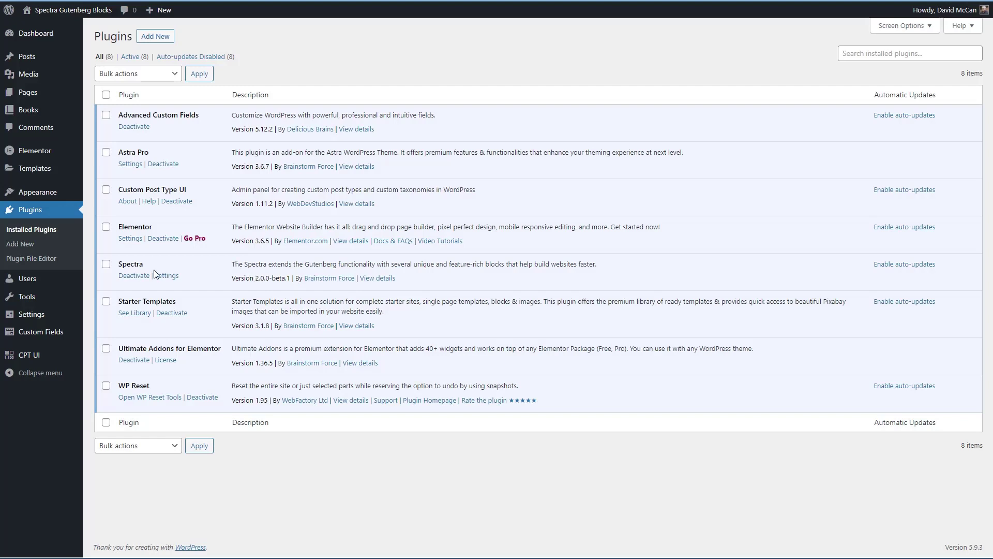
{"action": "mouse_move", "coordinate": [39, 315]}
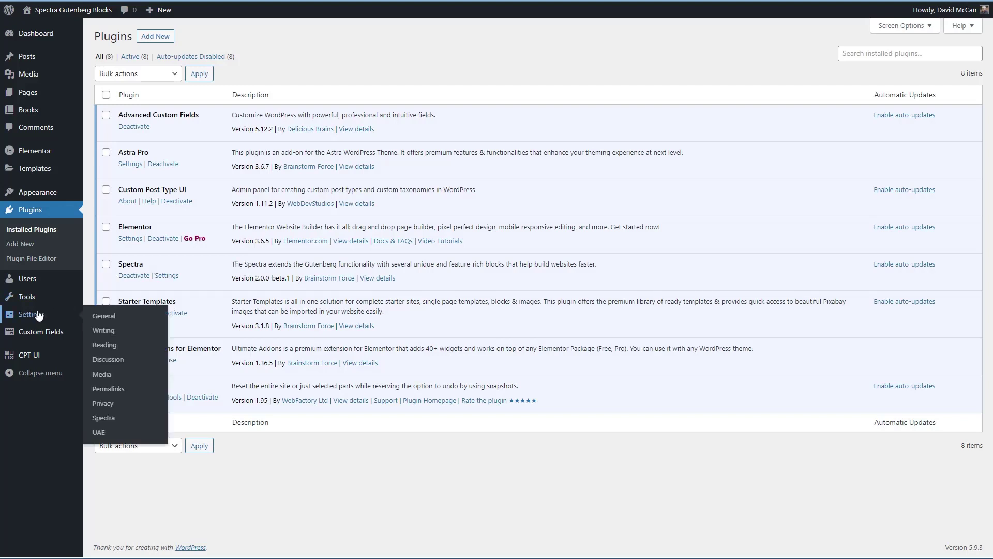
{"action": "left_click", "coordinate": [107, 423]}
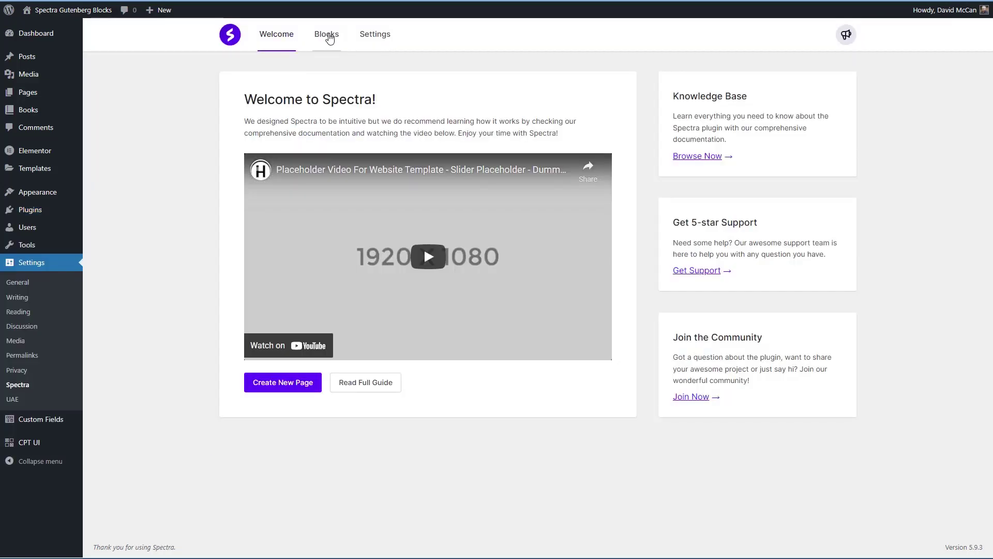
- Show Spectra's Blocks list and scroll through the block grid
{"action": "left_click", "coordinate": [329, 36]}
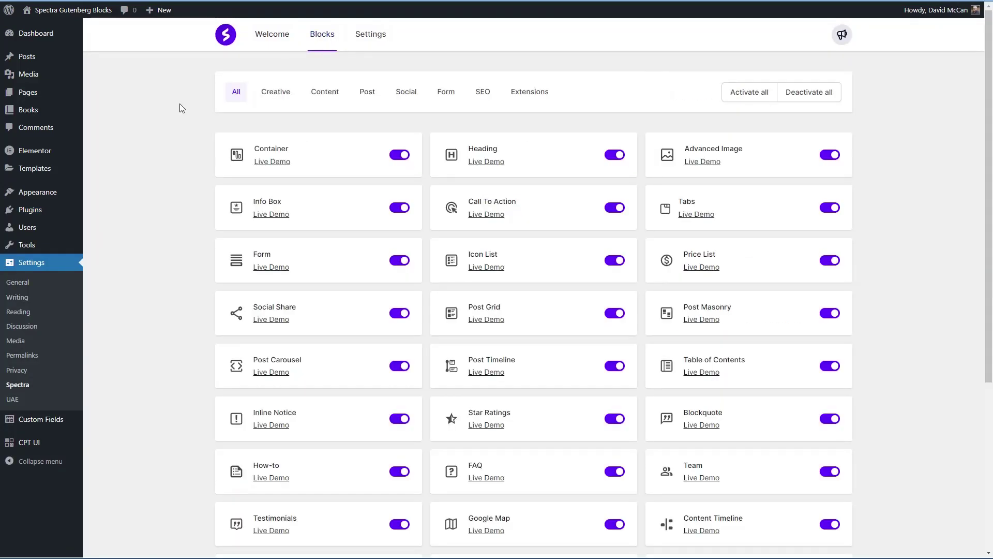
{"action": "scroll", "coordinate": [179, 103], "scroll_direction": "down", "scroll_amount": 5}
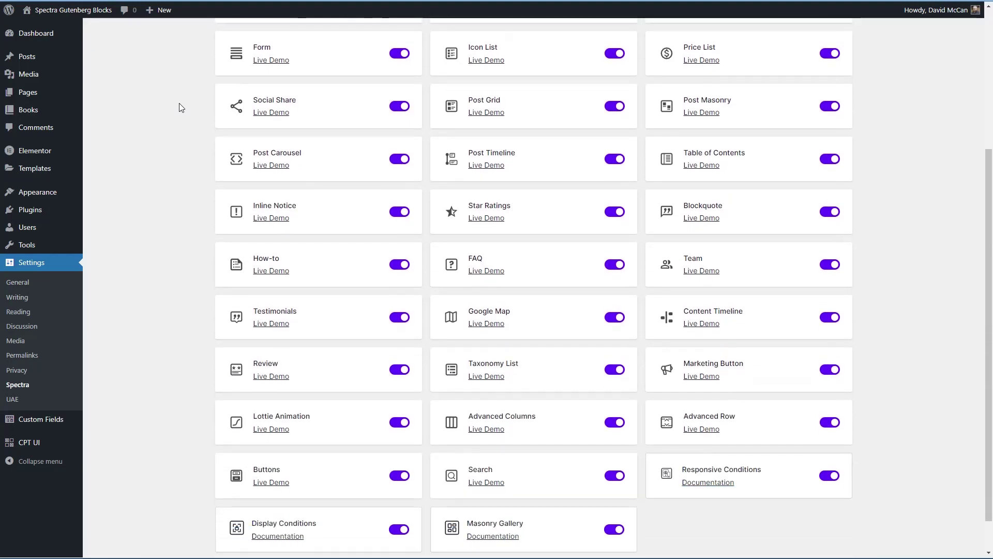
{"action": "scroll", "coordinate": [176, 109], "scroll_direction": "up", "scroll_amount": 5}
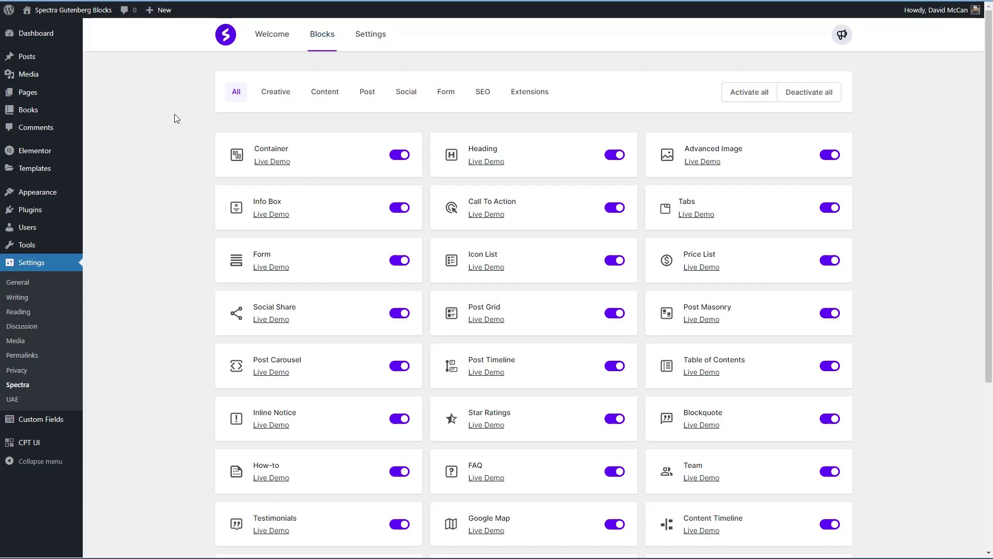
- Filter the blocks by Creative, Content, Post, Social, Form, SEO, then Extensions
{"action": "left_click", "coordinate": [270, 96]}
{"action": "left_click", "coordinate": [326, 95]}
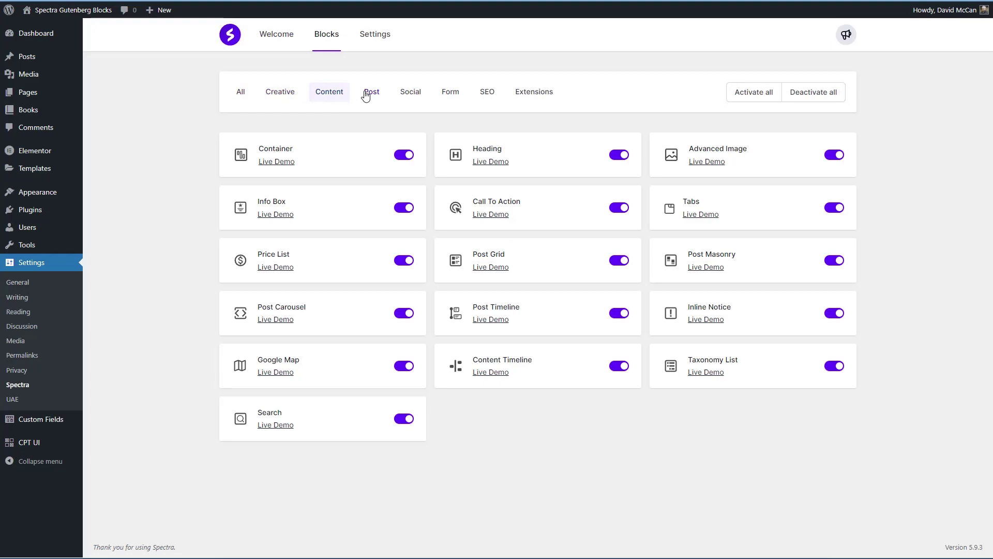
{"action": "left_click", "coordinate": [366, 96]}
{"action": "left_click", "coordinate": [410, 94]}
{"action": "left_click", "coordinate": [456, 96]}
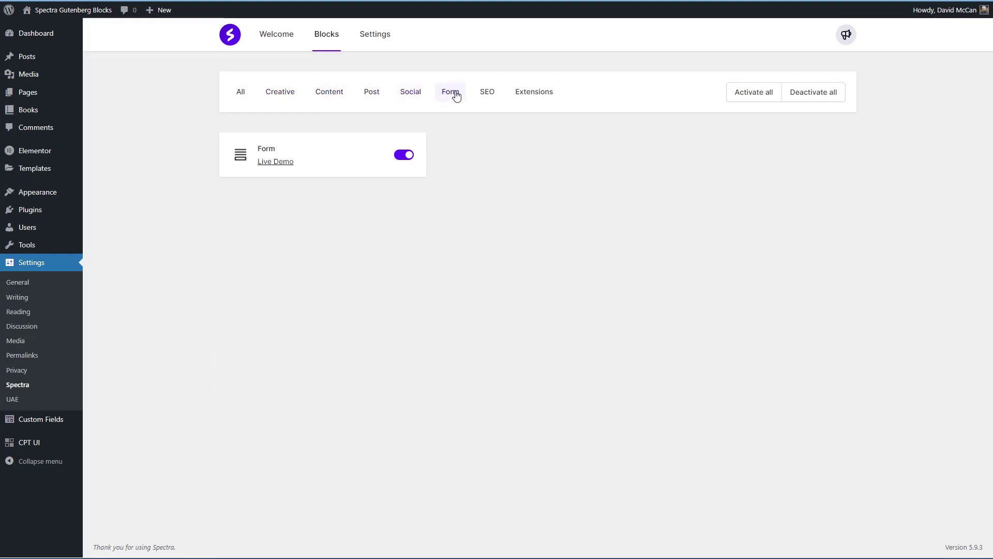
{"action": "left_click", "coordinate": [486, 93]}
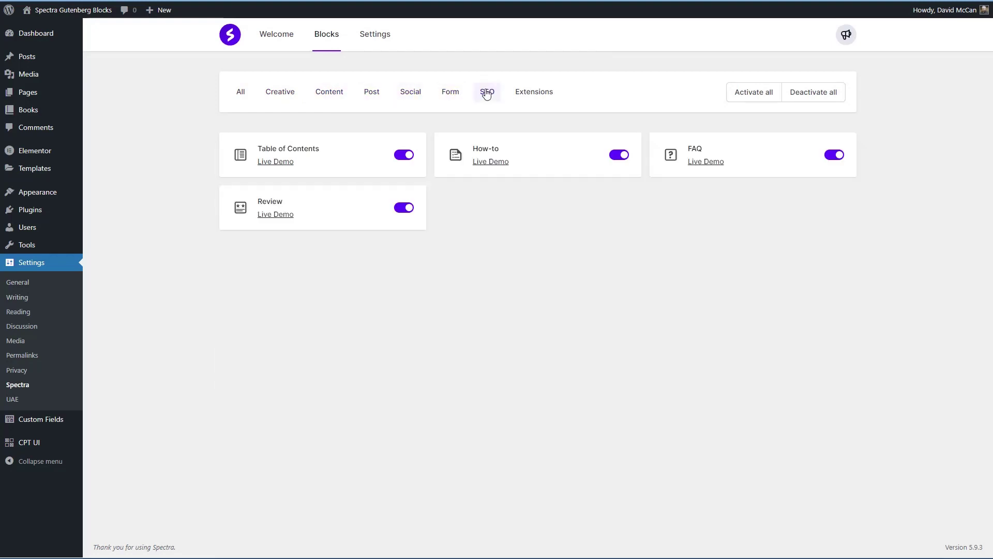
{"action": "left_click", "coordinate": [536, 94]}
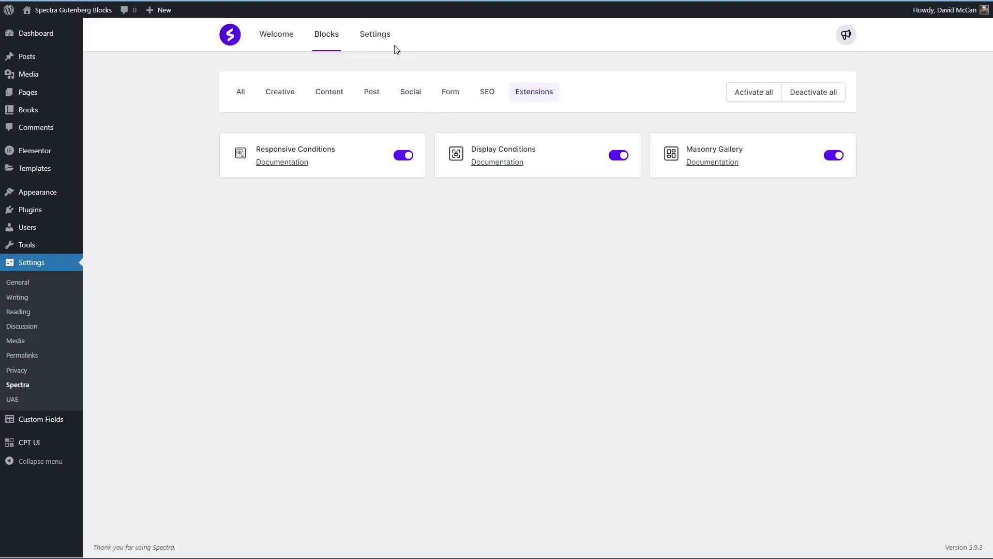
{"action": "left_click", "coordinate": [376, 39]}
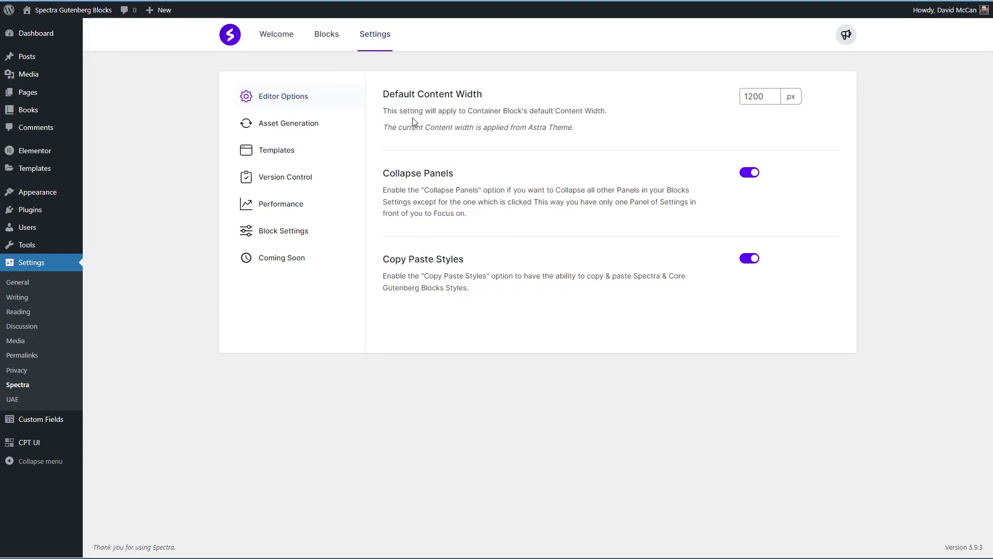
- Step through Asset Generation, Templates, Version Control, Performance, Block Settings and Coming Soon settings
{"action": "left_click", "coordinate": [289, 128]}
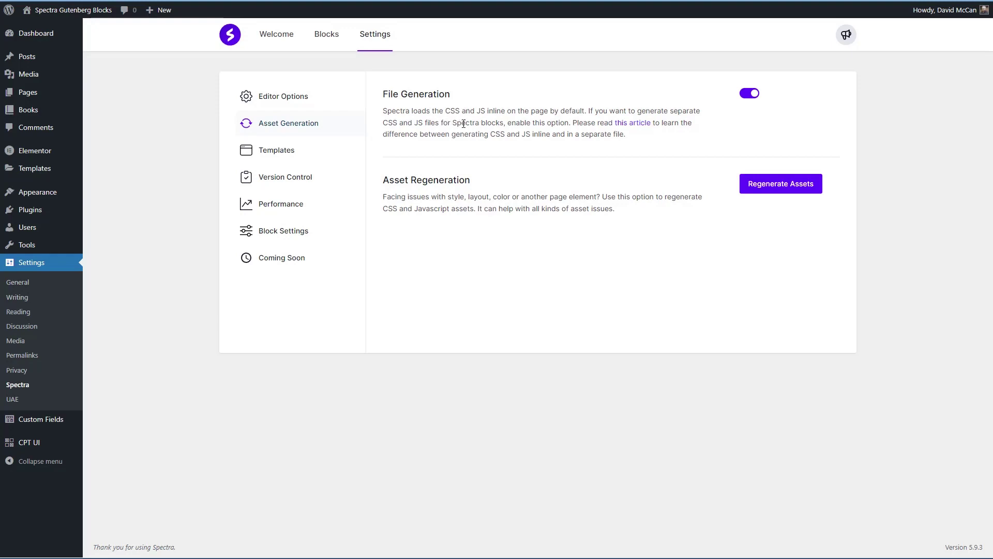
{"action": "left_click", "coordinate": [289, 157]}
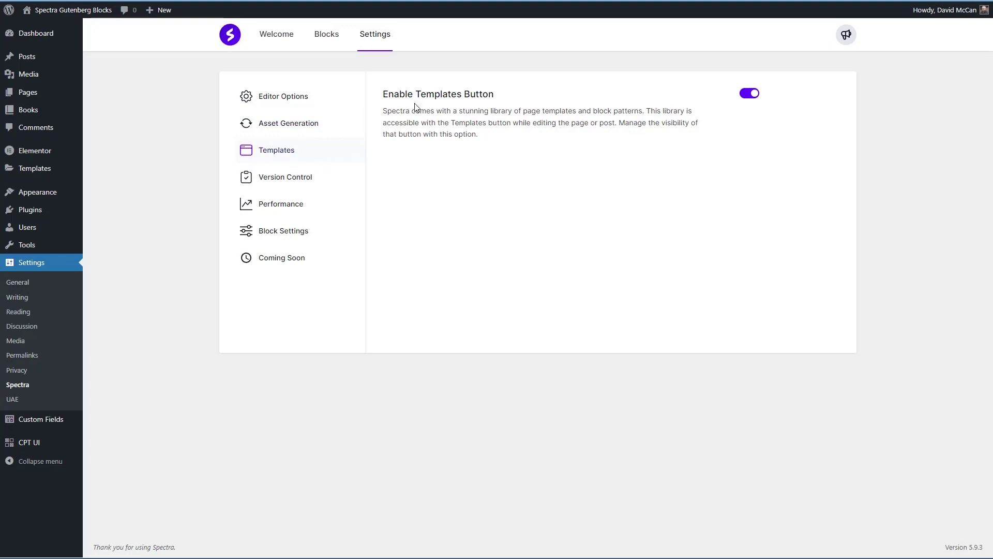
{"action": "left_click", "coordinate": [301, 181]}
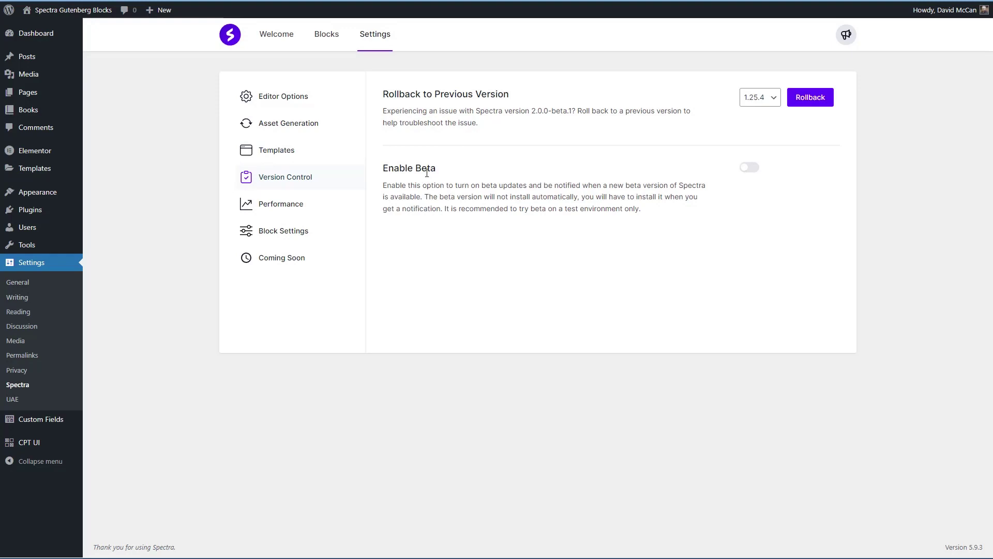
{"action": "left_click", "coordinate": [300, 208]}
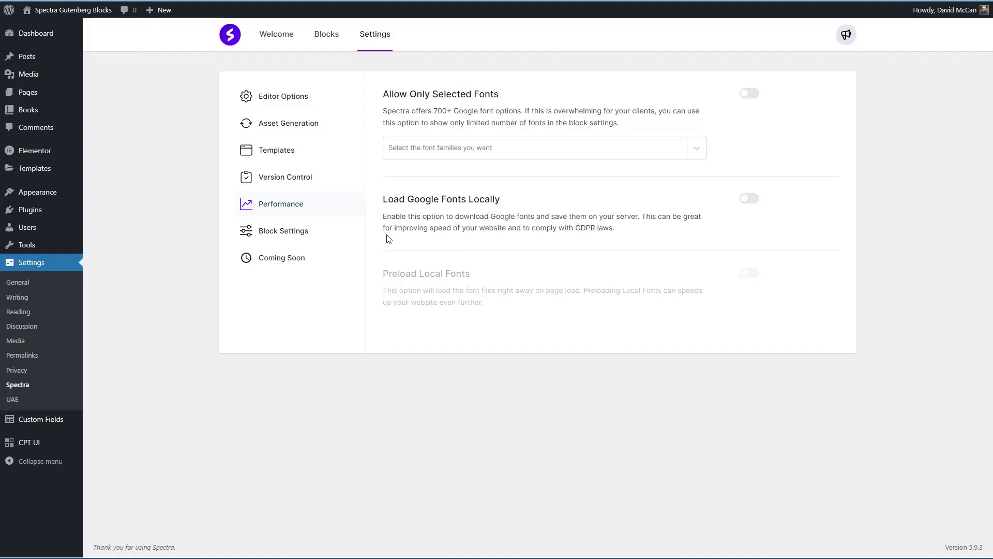
{"action": "left_click", "coordinate": [298, 237]}
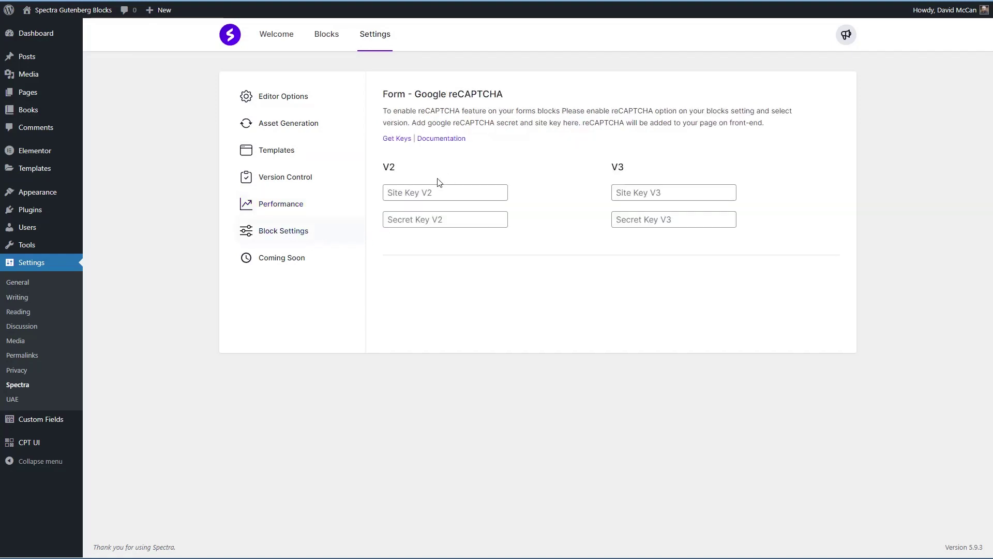
{"action": "left_click", "coordinate": [289, 260]}
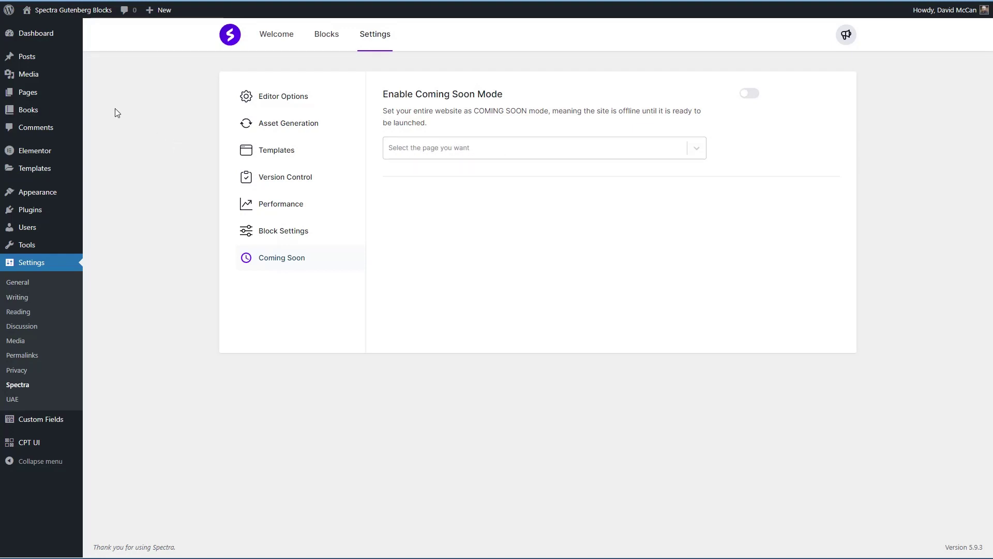
{"action": "mouse_move", "coordinate": [31, 93]}
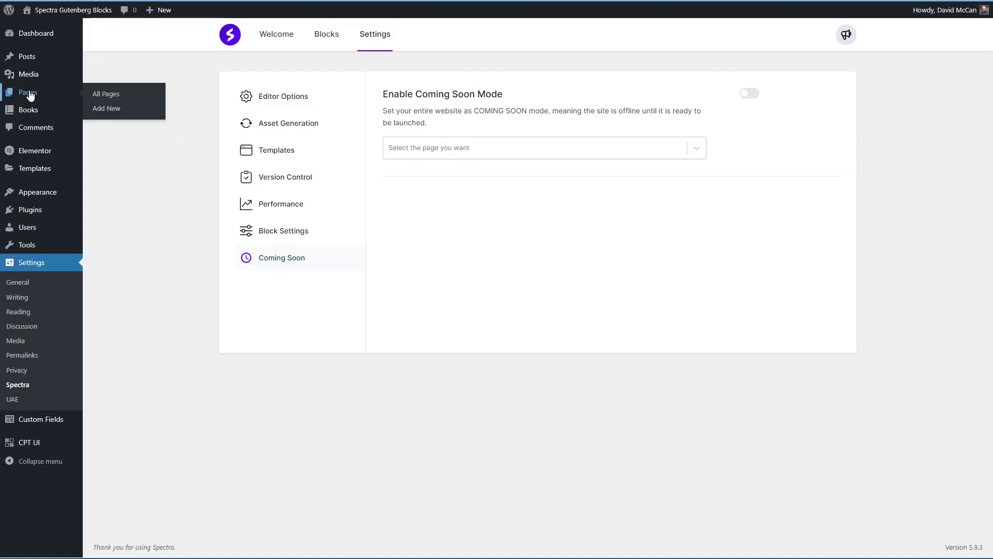
- Create a new page titled 'Spectra Testing Page'
{"action": "left_click", "coordinate": [103, 111]}
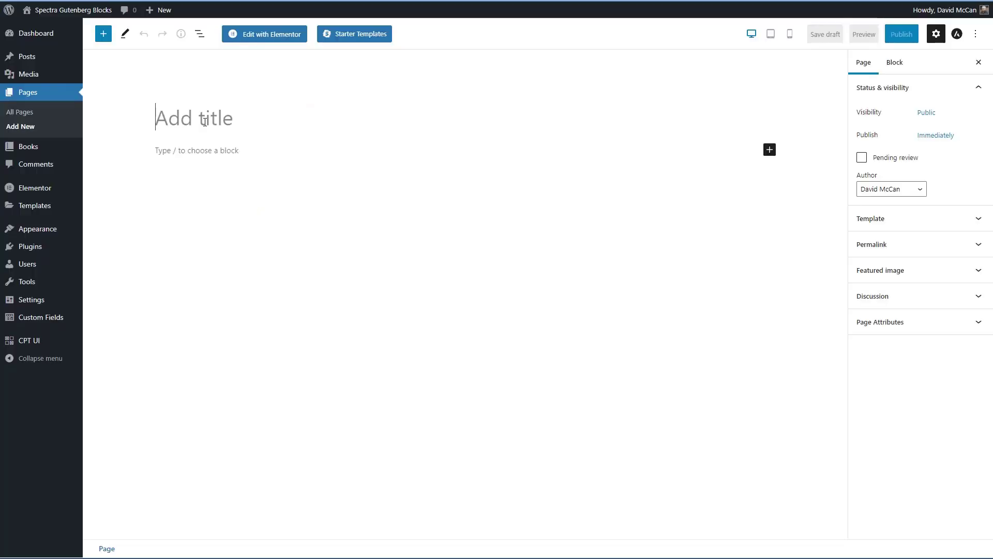
{"action": "type", "text": "Spectra Testing Page"}
{"action": "left_click", "coordinate": [193, 150]}
- Add a Spectra Heading block to the page from the block library
{"action": "left_click", "coordinate": [103, 34]}
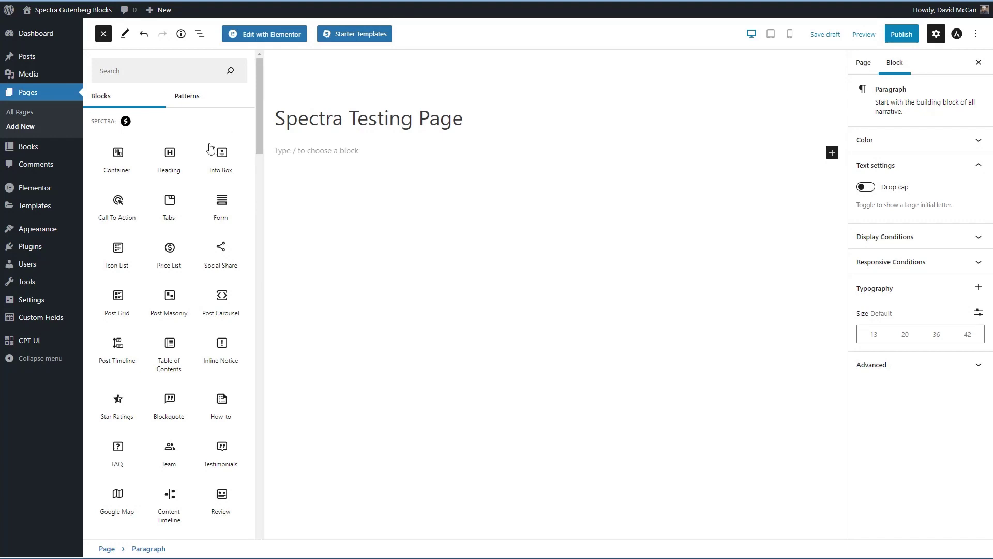
{"action": "mouse_move", "coordinate": [125, 165]}
{"action": "left_click_drag", "start_coordinate": [258, 114], "coordinate": [245, 165]}
{"action": "scroll", "coordinate": [246, 165], "scroll_direction": "up", "scroll_amount": 5}
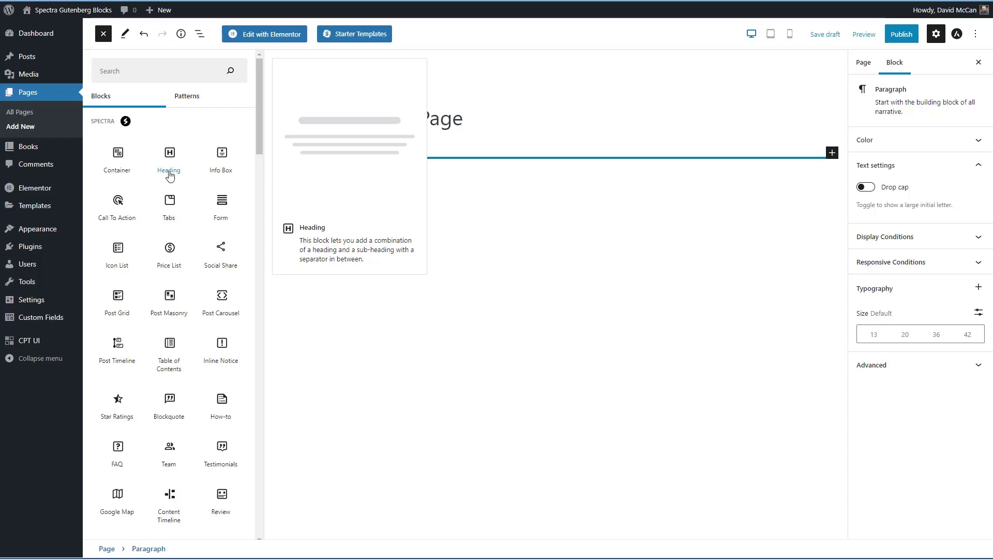
{"action": "left_click_drag", "start_coordinate": [168, 153], "coordinate": [392, 162]}
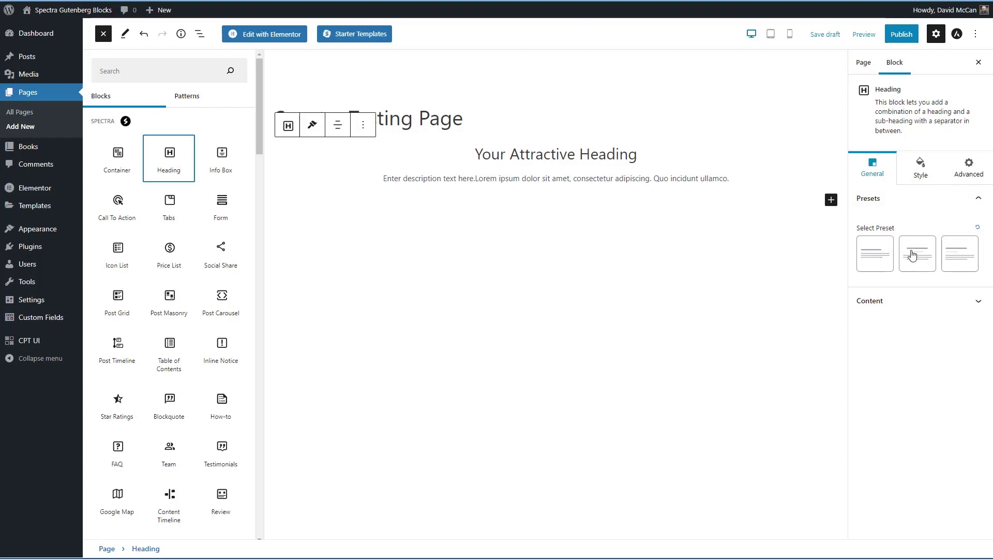
{"action": "left_click", "coordinate": [879, 252]}
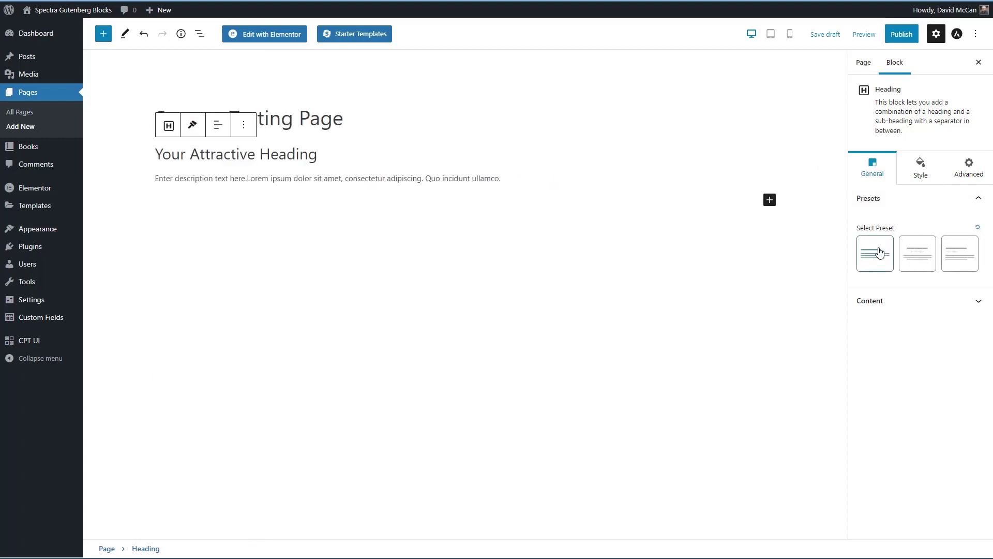
{"action": "left_click", "coordinate": [925, 253]}
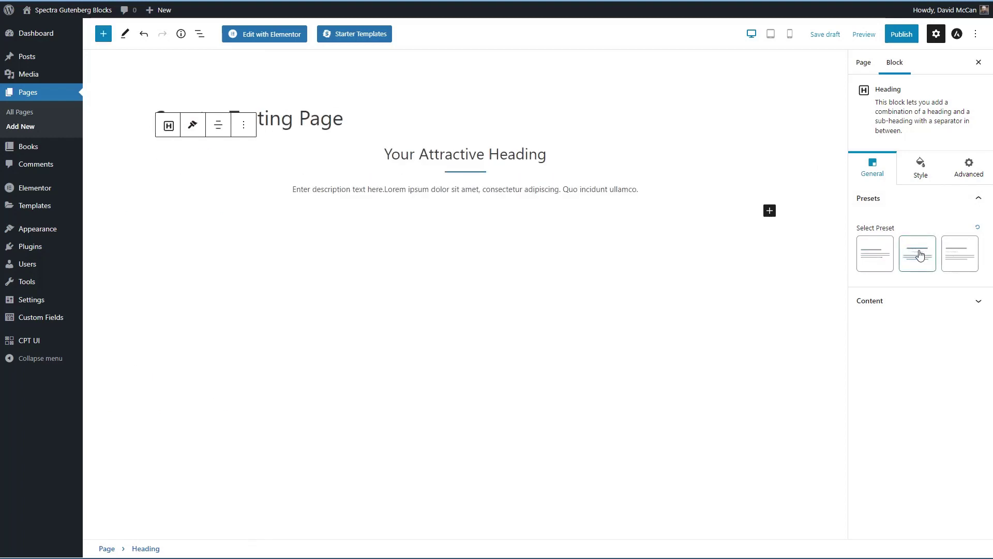
{"action": "left_click", "coordinate": [960, 255]}
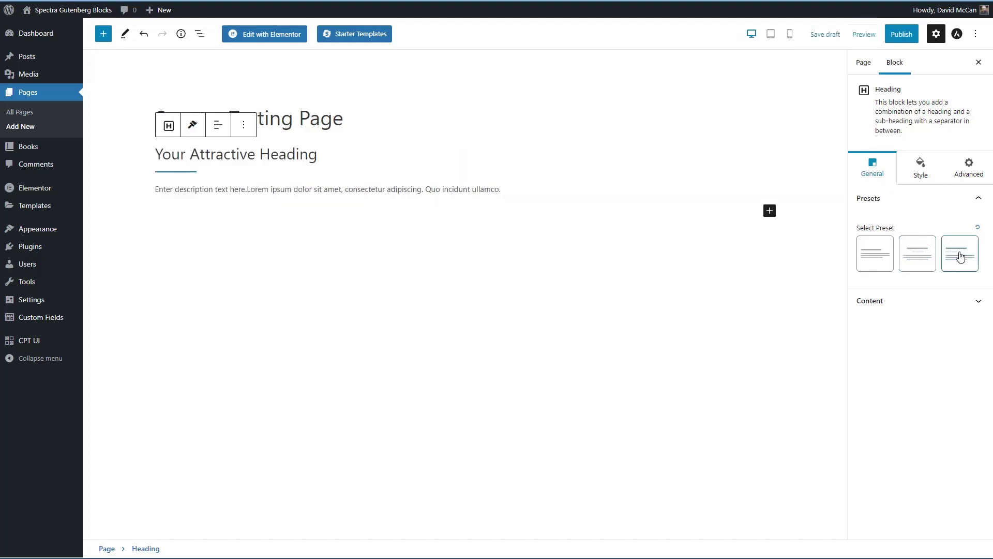
{"action": "left_click", "coordinate": [955, 302]}
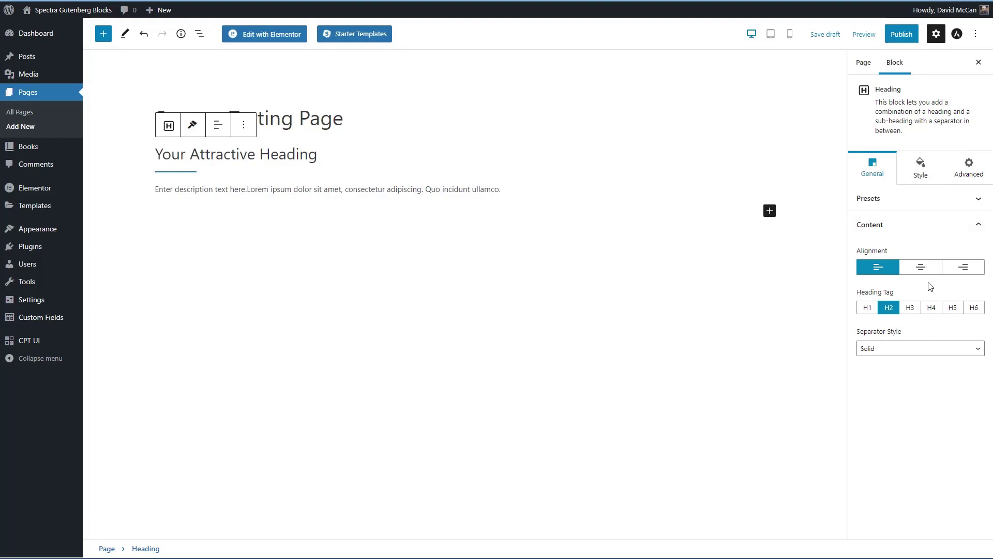
{"action": "left_click", "coordinate": [921, 170]}
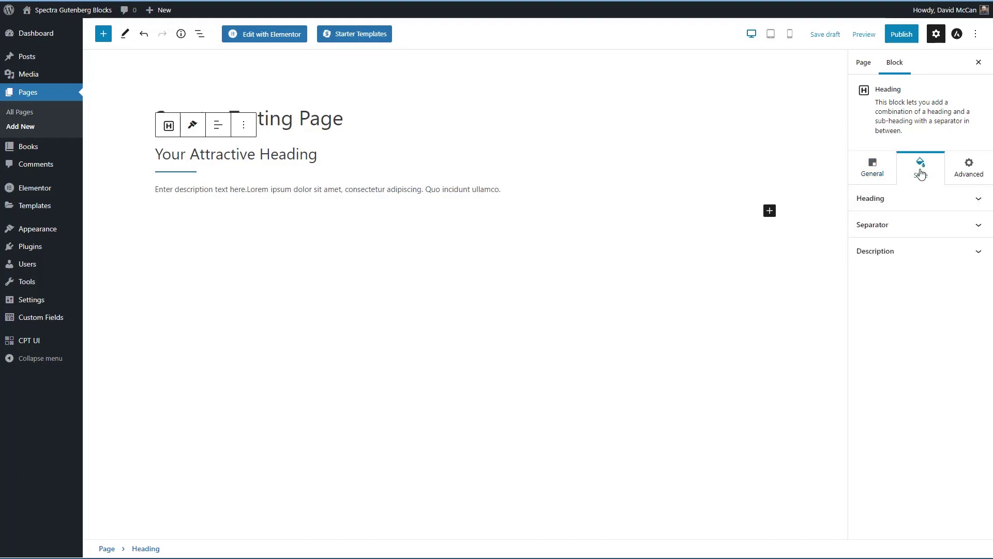
{"action": "left_click", "coordinate": [918, 203]}
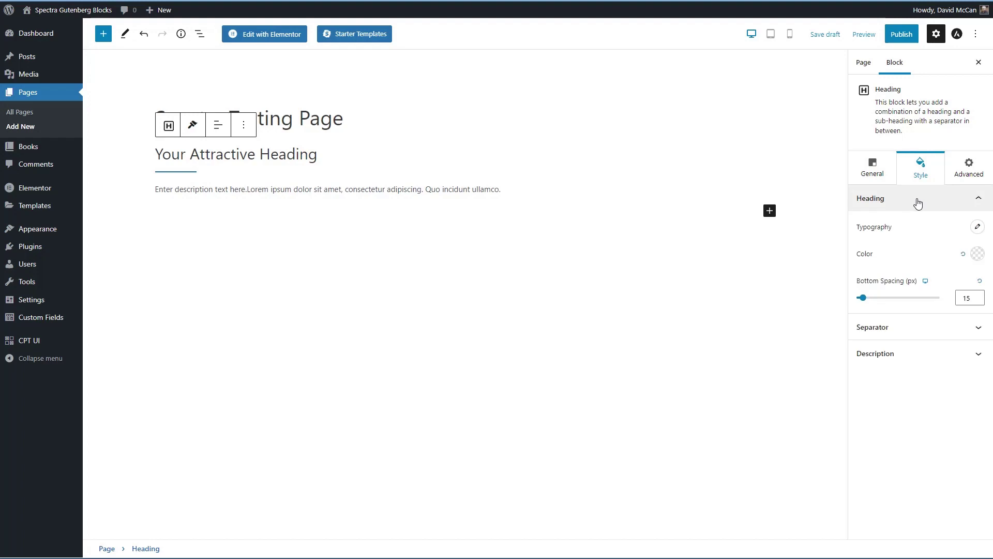
{"action": "left_click", "coordinate": [918, 204]}
{"action": "left_click", "coordinate": [968, 168]}
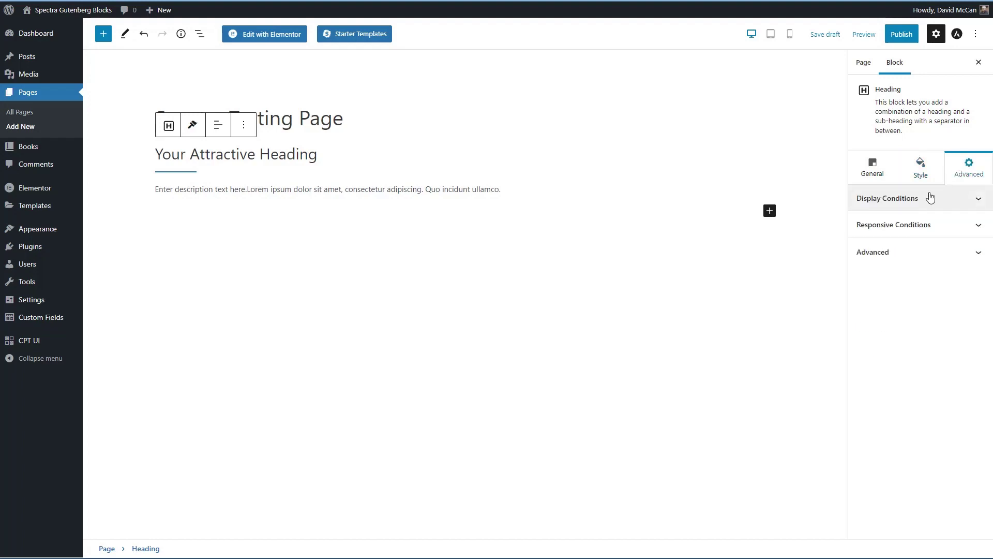
{"action": "left_click", "coordinate": [930, 198]}
{"action": "left_click", "coordinate": [928, 242]}
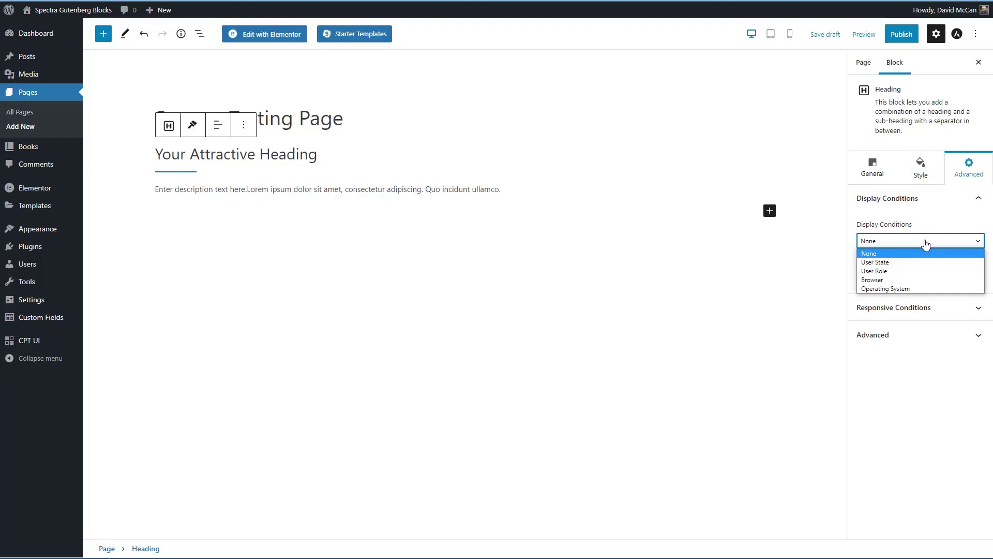
{"action": "left_click", "coordinate": [925, 244]}
{"action": "left_click", "coordinate": [931, 307]}
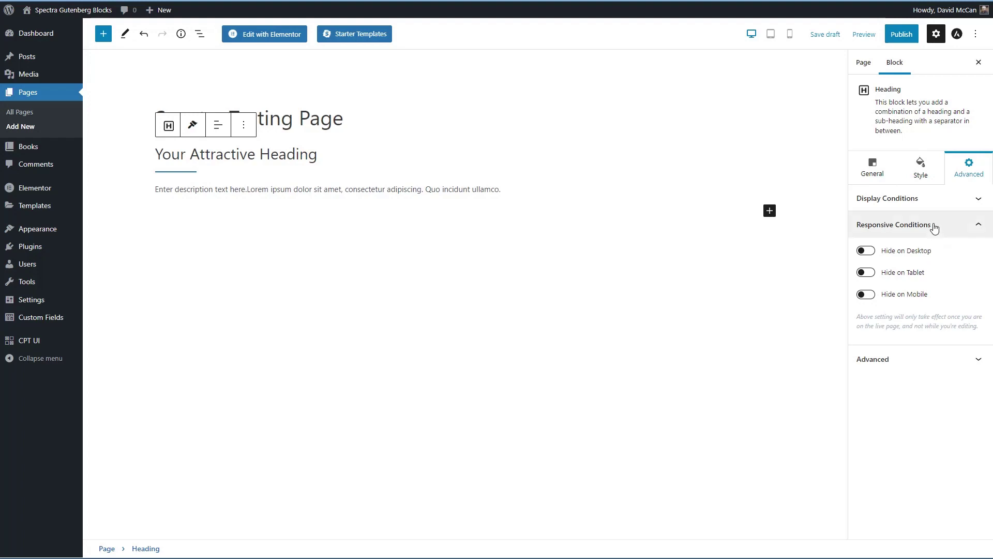
{"action": "left_click", "coordinate": [935, 228]}
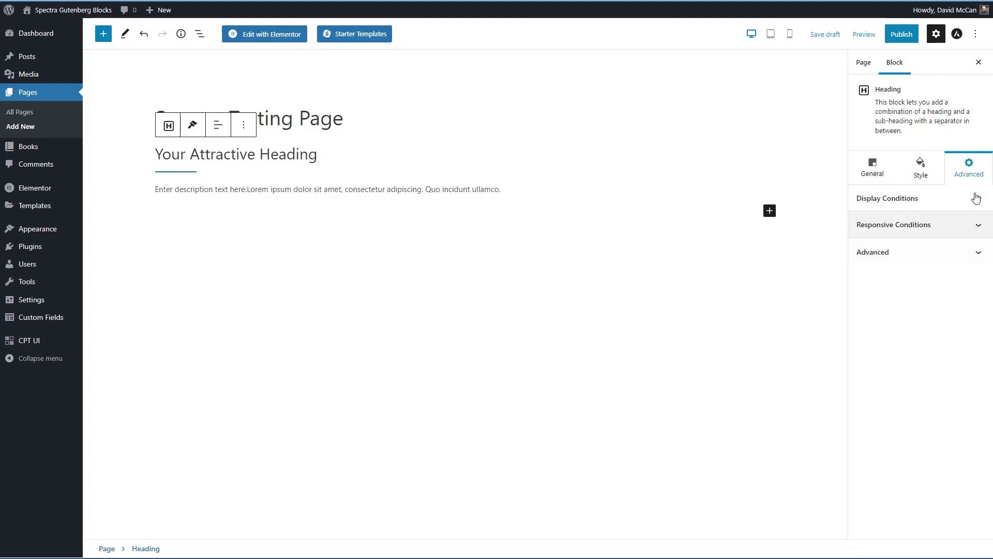
- Make the heading text blue with font weight 800
{"action": "left_click", "coordinate": [923, 167]}
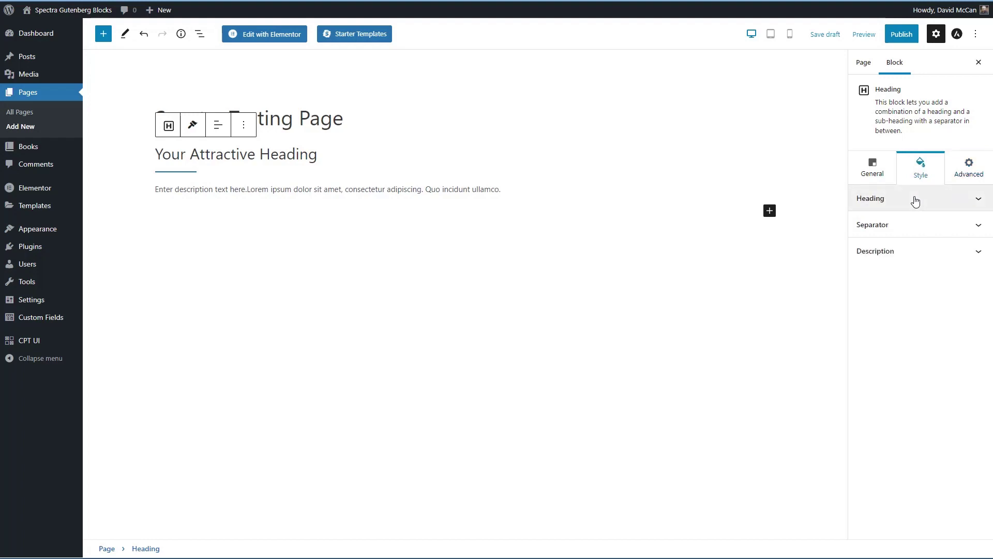
{"action": "left_click", "coordinate": [915, 200]}
{"action": "left_click", "coordinate": [978, 253]}
{"action": "left_click", "coordinate": [893, 453]}
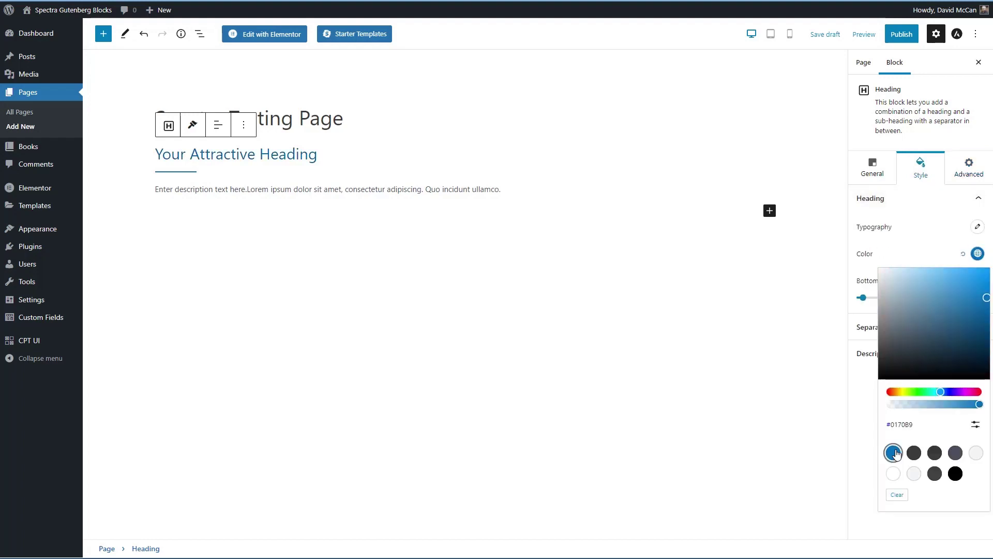
{"action": "left_click", "coordinate": [978, 227]}
{"action": "left_click", "coordinate": [978, 228]}
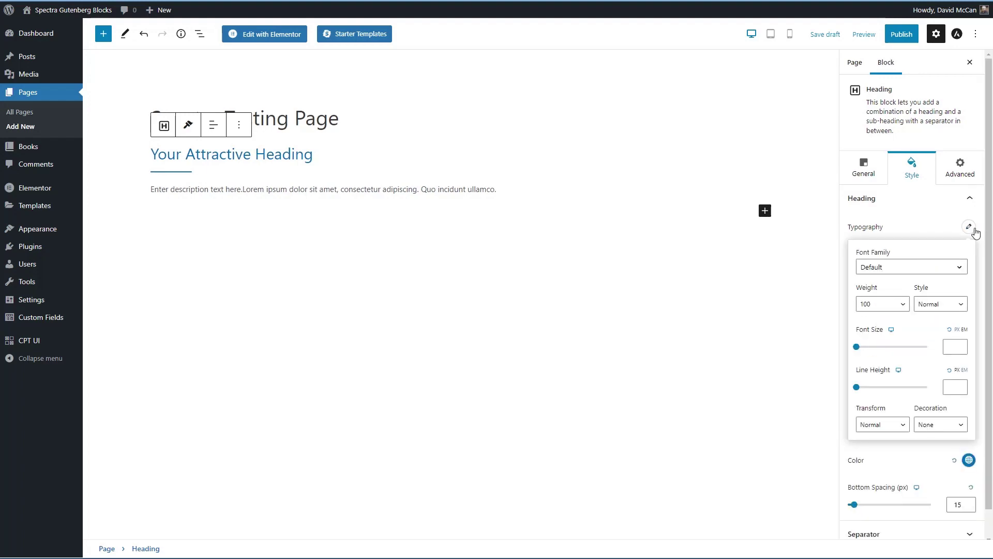
{"action": "left_click", "coordinate": [882, 303]}
{"action": "left_click", "coordinate": [879, 388]}
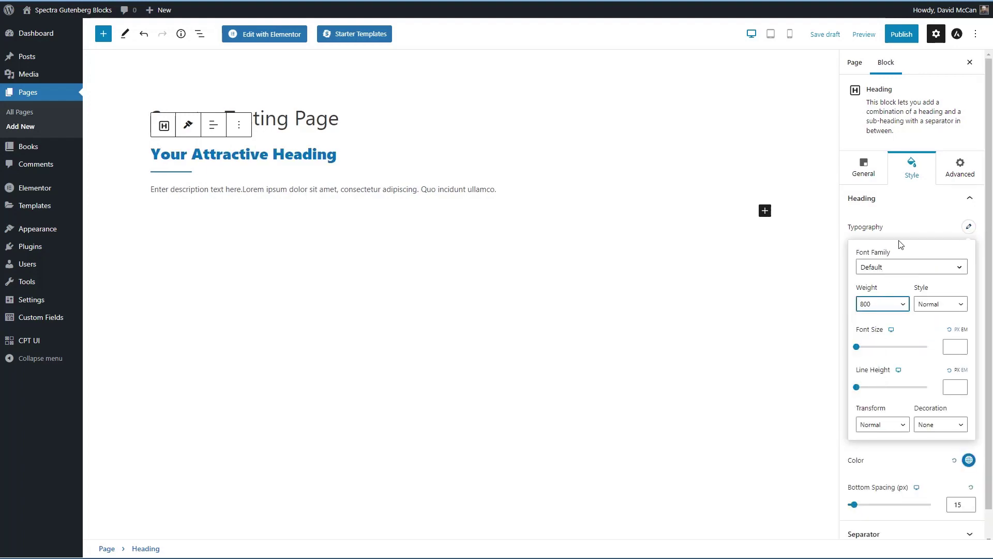
{"action": "left_click", "coordinate": [970, 228]}
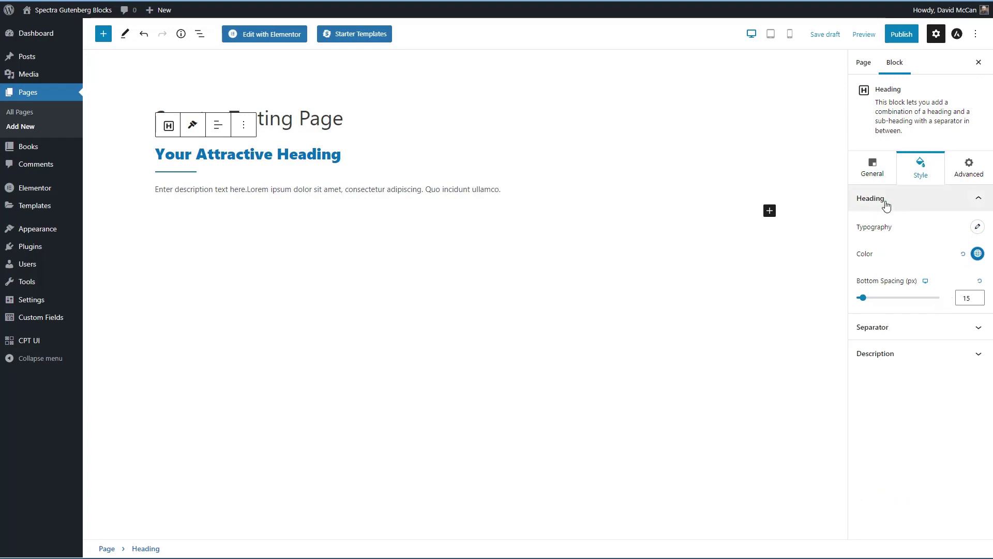
- Thicken the separator to 8 px and make the description text blue
{"action": "left_click", "coordinate": [924, 327]}
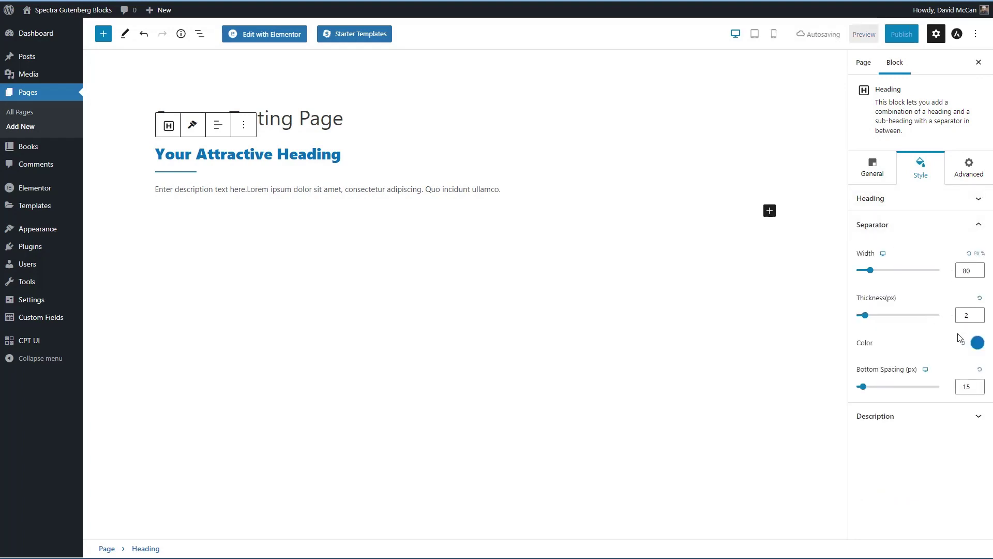
{"action": "left_click_drag", "start_coordinate": [870, 315], "coordinate": [891, 315]}
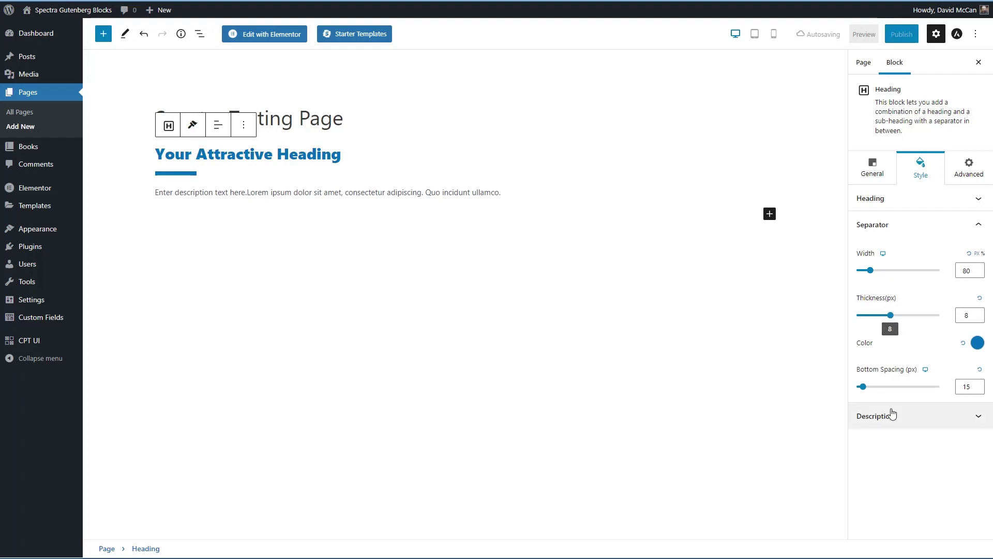
{"action": "left_click", "coordinate": [891, 415]}
{"action": "left_click", "coordinate": [975, 307]}
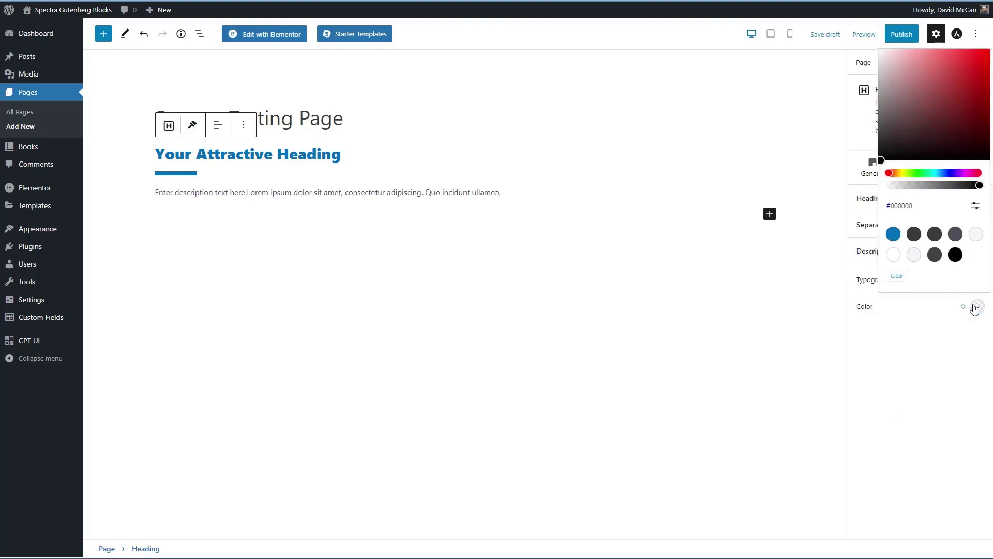
{"action": "left_click", "coordinate": [893, 234]}
{"action": "left_click", "coordinate": [936, 333]}
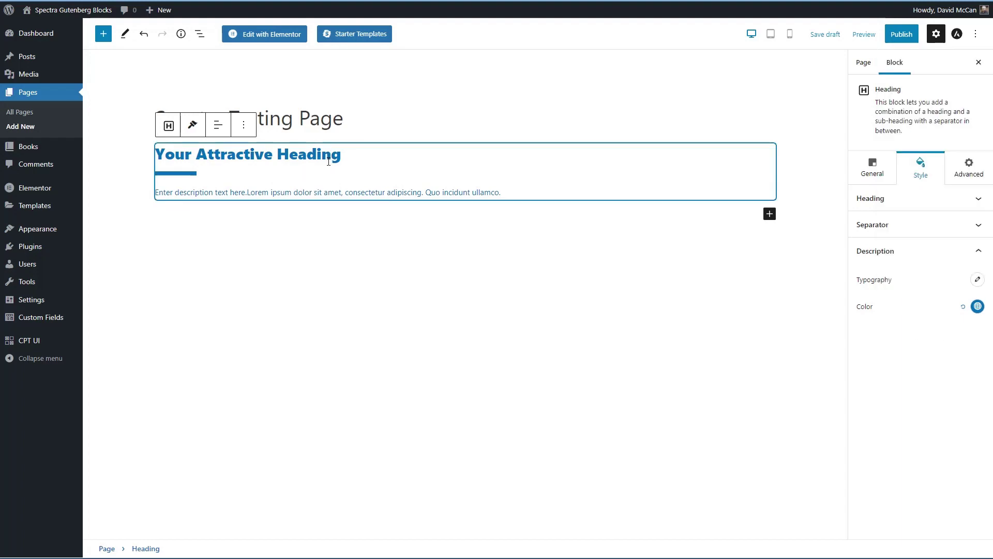
{"action": "left_click", "coordinate": [769, 213]}
- Insert a second heading and paste the first heading's copied style onto it
{"action": "left_click", "coordinate": [850, 298]}
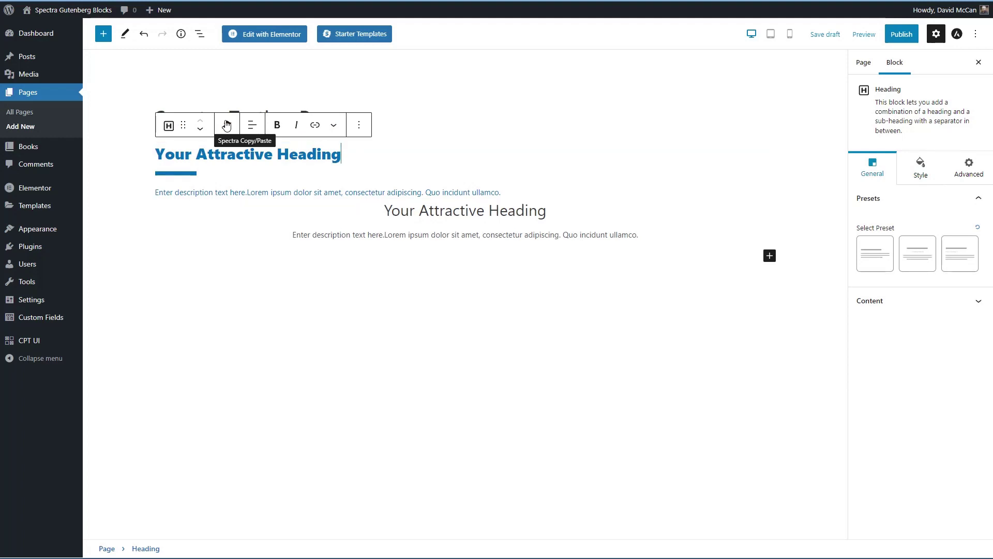
{"action": "left_click", "coordinate": [230, 128]}
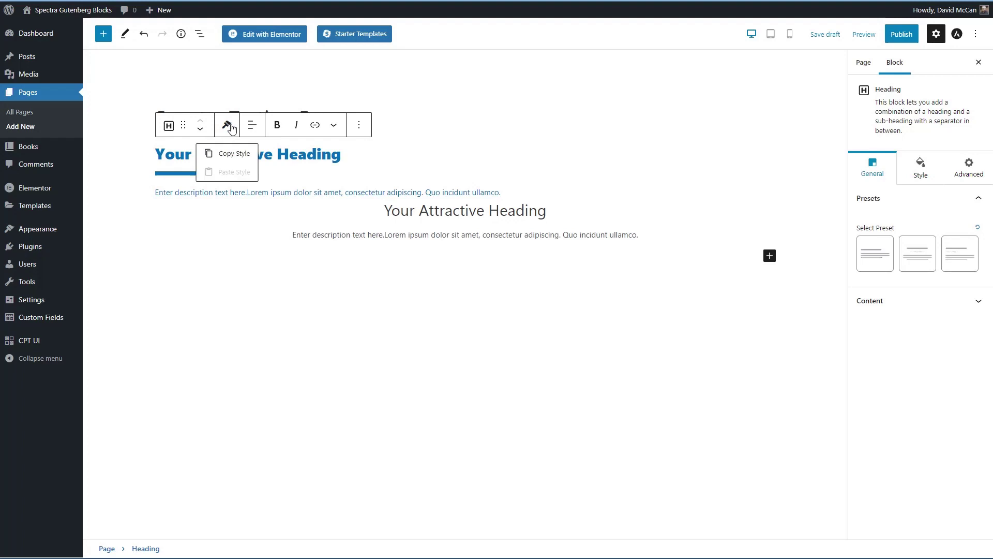
{"action": "left_click", "coordinate": [227, 152]}
{"action": "left_click", "coordinate": [260, 216]}
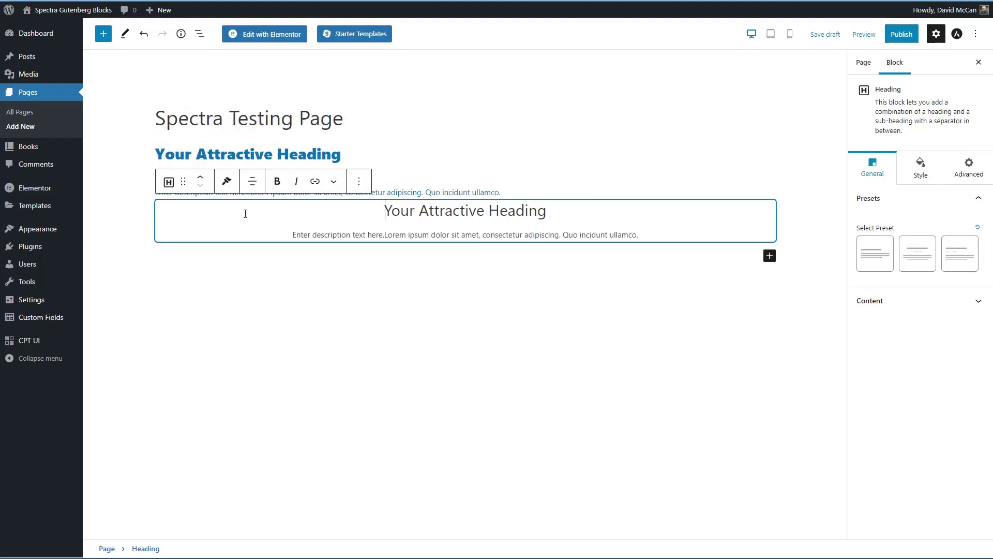
{"action": "left_click", "coordinate": [227, 181]}
{"action": "left_click", "coordinate": [222, 229]}
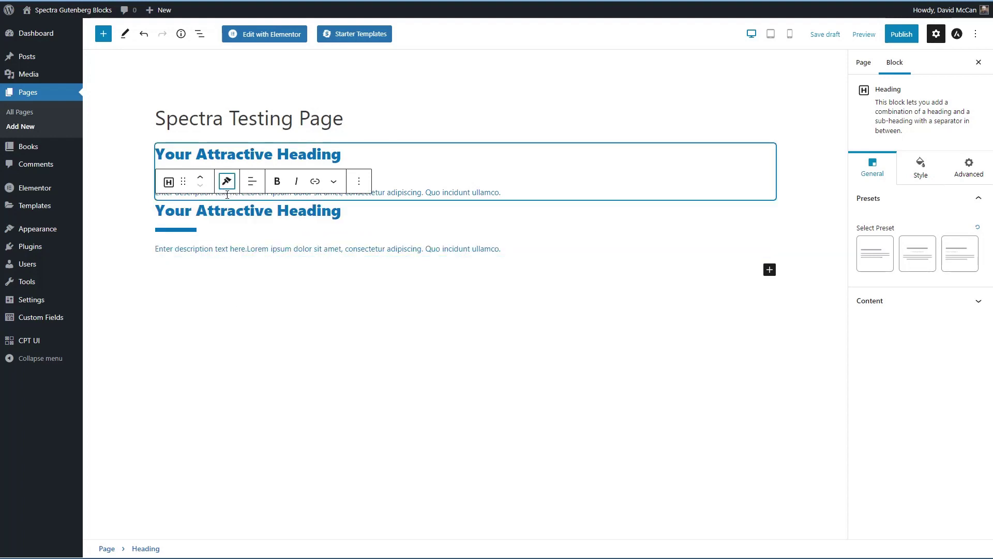
{"action": "left_click", "coordinate": [444, 155]}
- Remove both Heading blocks from the page
{"action": "left_click", "coordinate": [359, 125]}
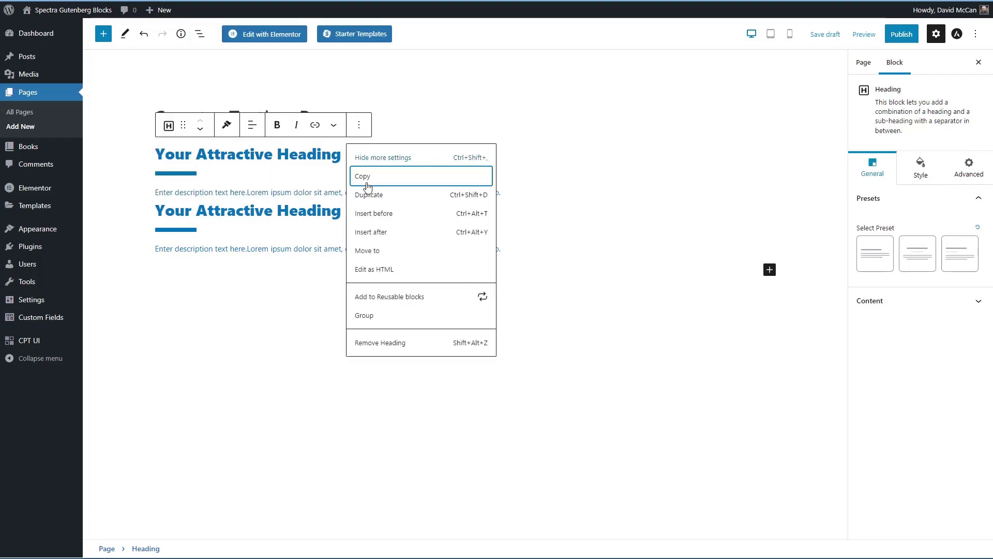
{"action": "left_click", "coordinate": [368, 344]}
{"action": "left_click", "coordinate": [377, 176]}
{"action": "left_click", "coordinate": [243, 125]}
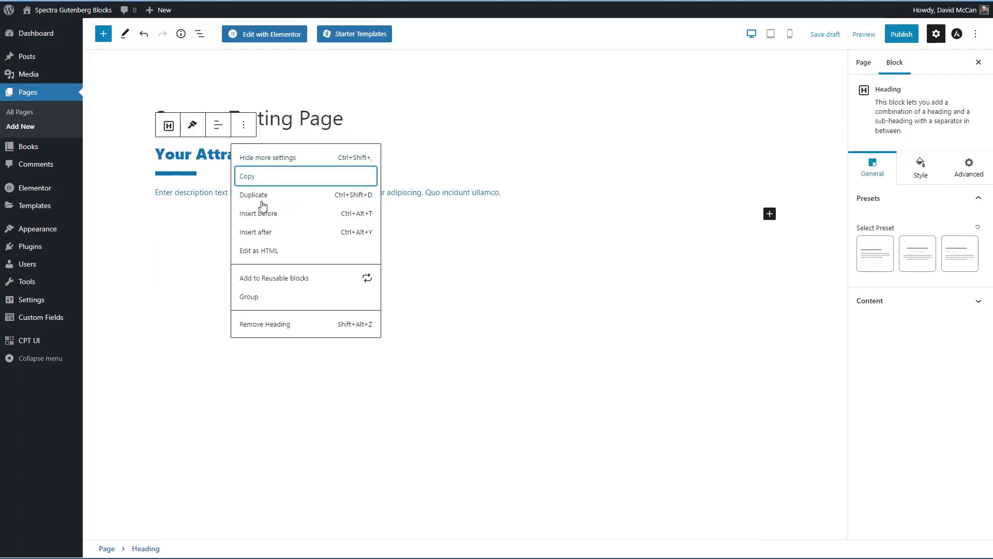
{"action": "left_click", "coordinate": [267, 324]}
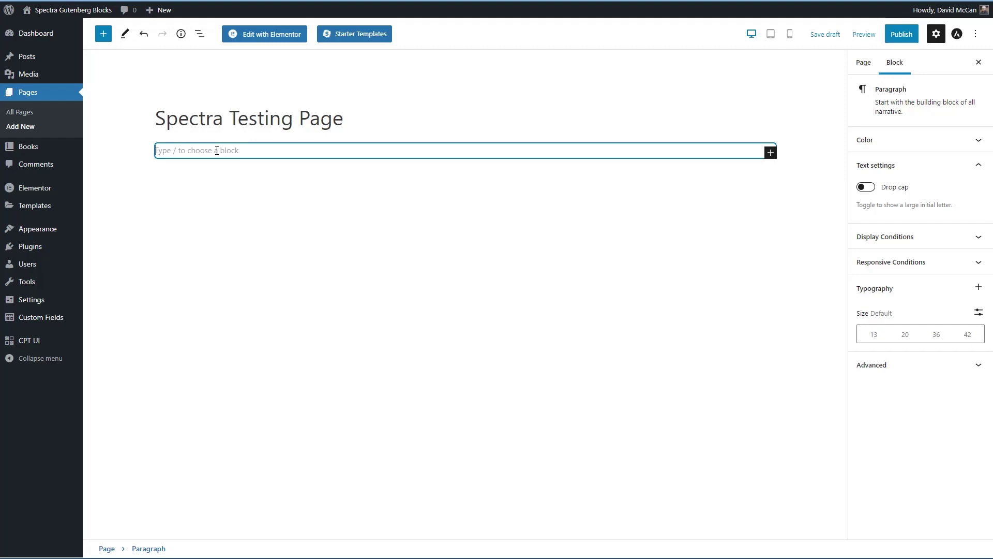
- Insert an Advanced Image block via /adv showing the vintage cameras photo
{"action": "type", "text": "/advan"}
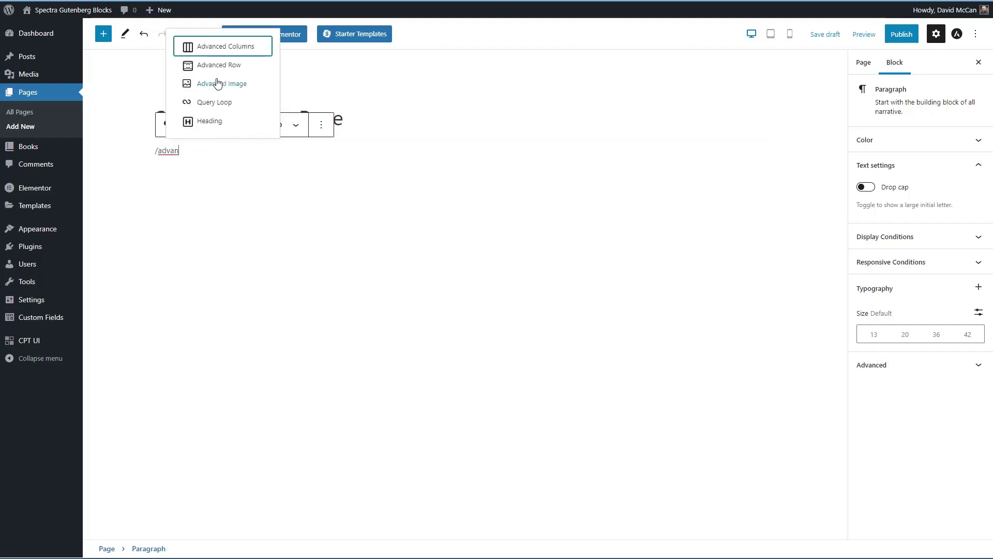
{"action": "left_click", "coordinate": [215, 82]}
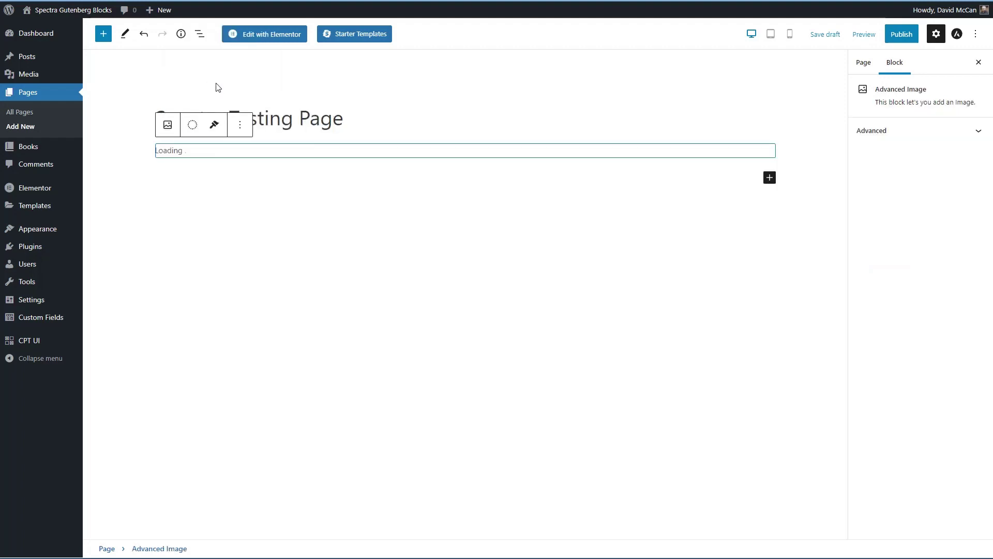
{"action": "left_click", "coordinate": [222, 213]}
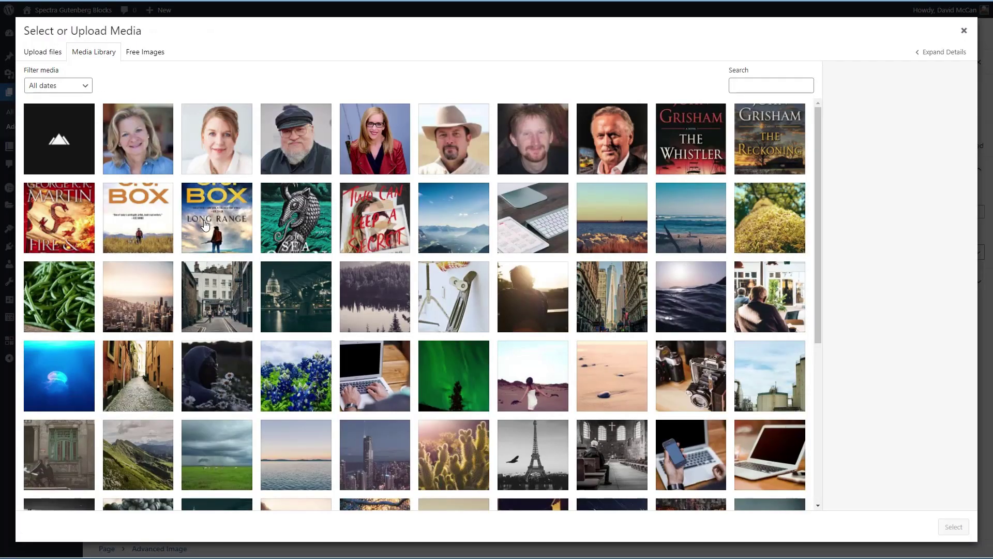
{"action": "left_click", "coordinate": [674, 358]}
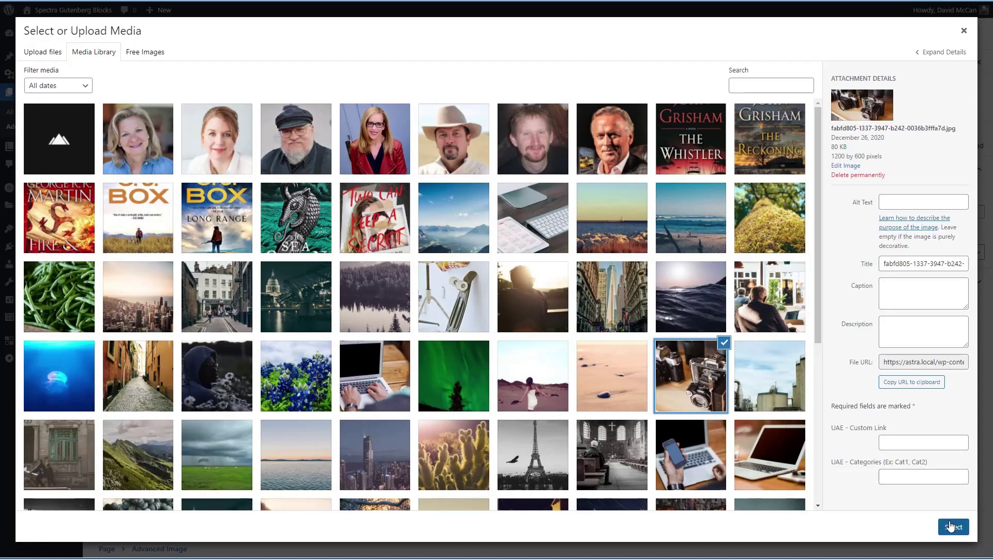
{"action": "left_click", "coordinate": [943, 525]}
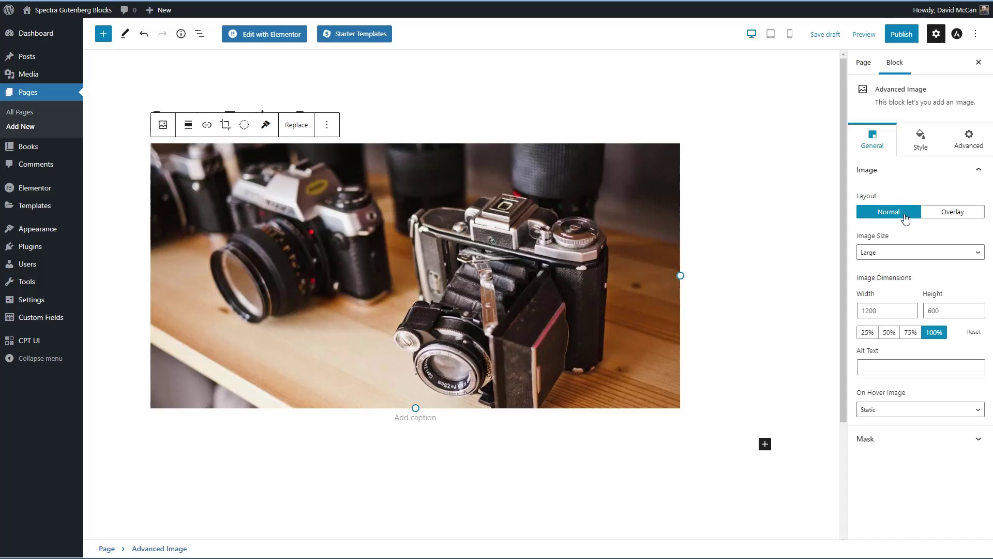
{"action": "left_click", "coordinate": [904, 410]}
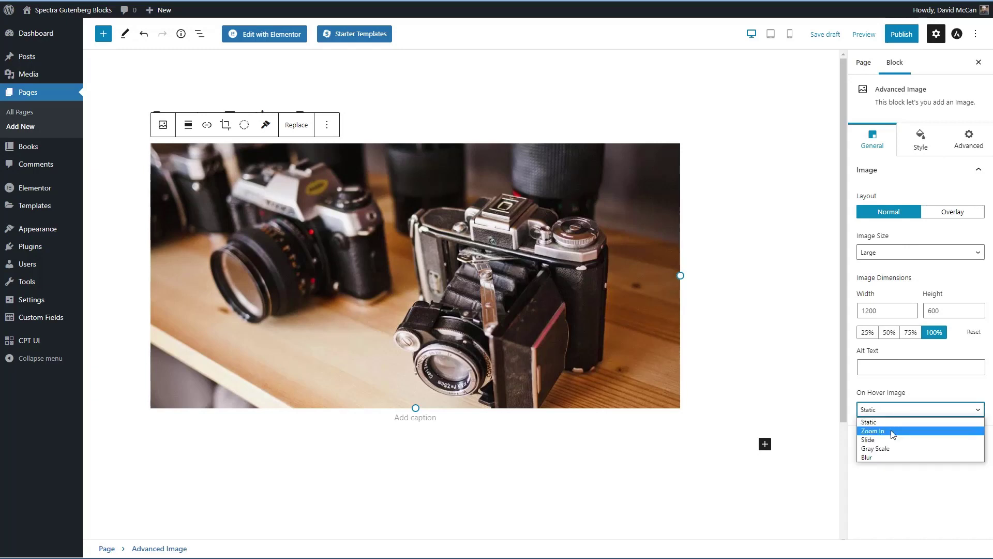
{"action": "left_click", "coordinate": [903, 428]}
{"action": "left_click", "coordinate": [902, 409]}
{"action": "left_click", "coordinate": [889, 438]}
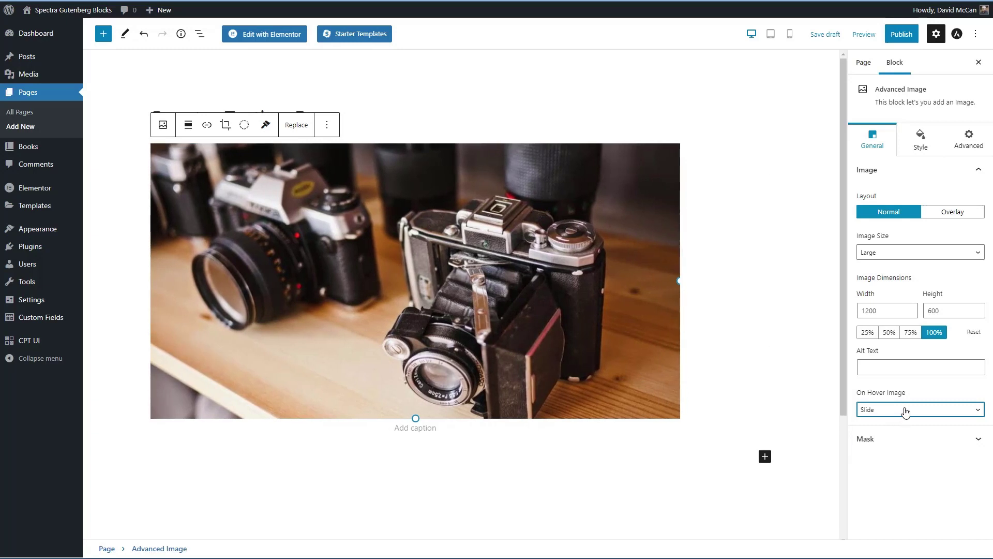
{"action": "left_click", "coordinate": [902, 410]}
{"action": "left_click", "coordinate": [890, 447]}
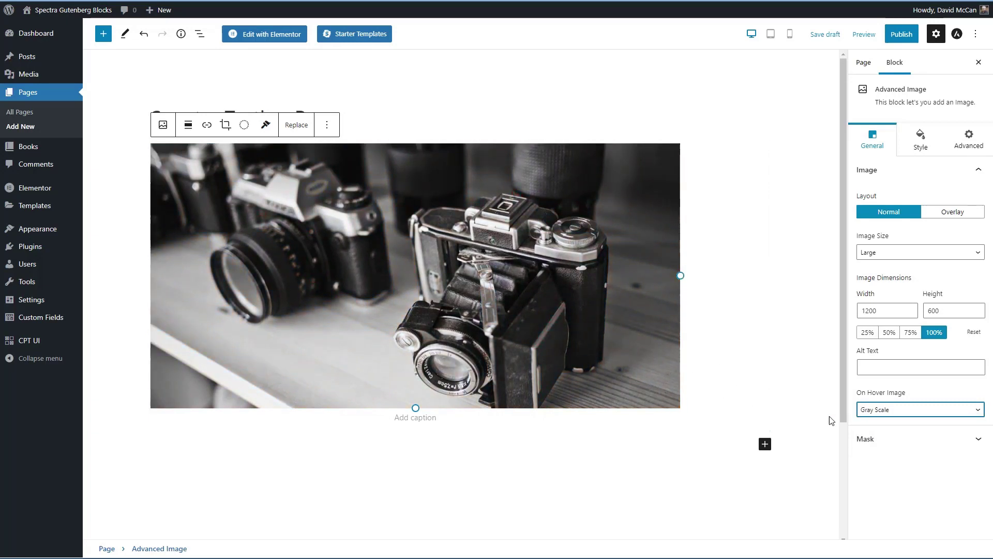
{"action": "left_click", "coordinate": [911, 409]}
{"action": "left_click", "coordinate": [897, 457]}
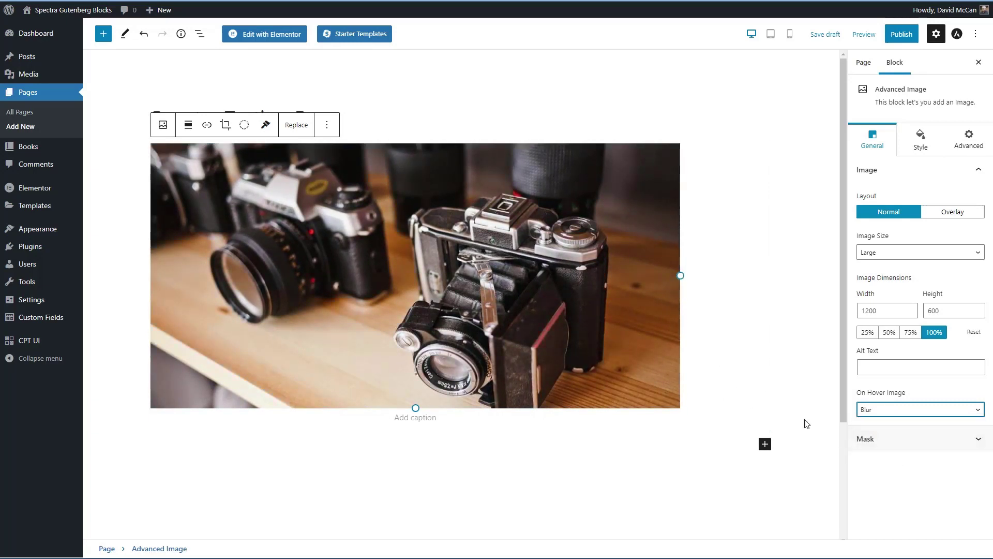
{"action": "left_click", "coordinate": [886, 409]}
{"action": "left_click", "coordinate": [883, 422]}
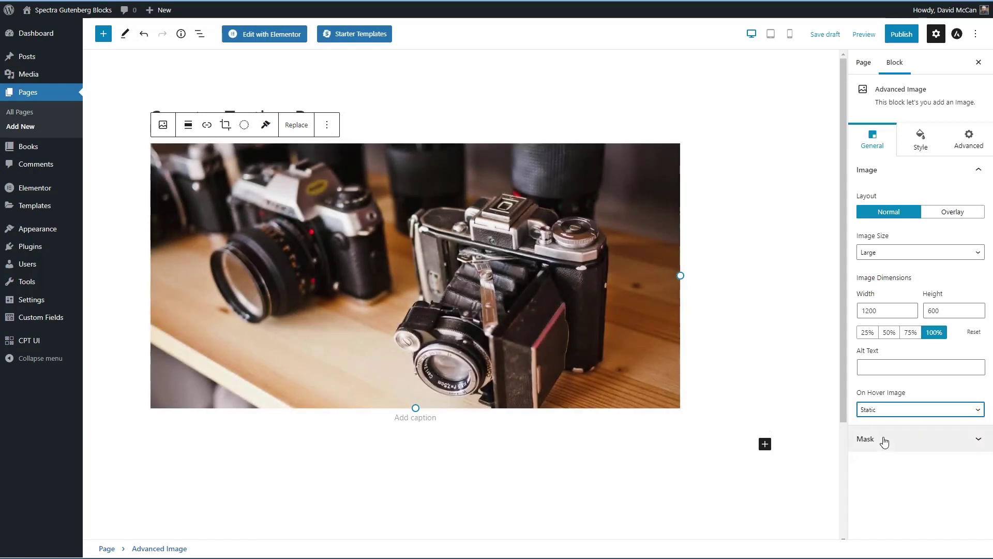
- Apply a diamond mask to the photo, try a cover size, then revert to Auto
{"action": "left_click", "coordinate": [884, 440]}
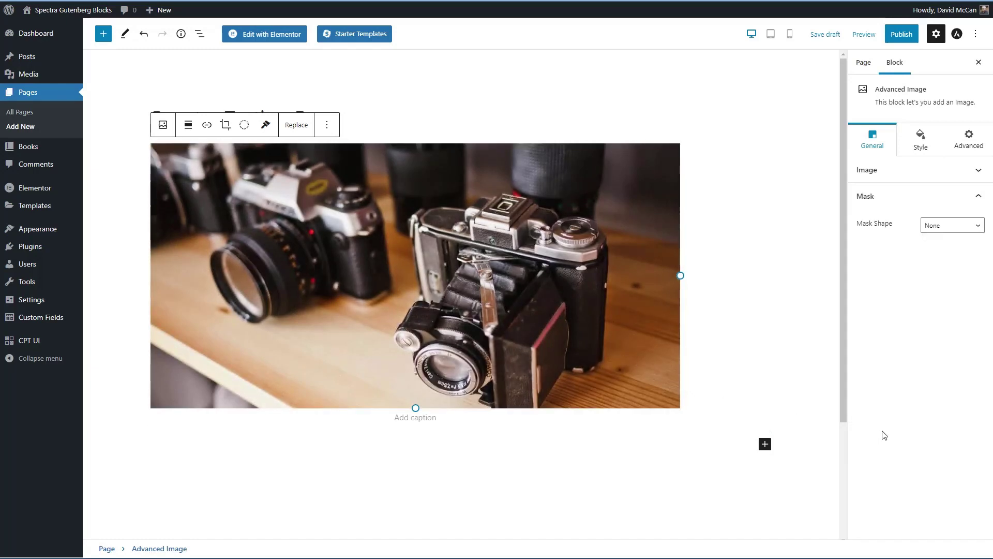
{"action": "left_click", "coordinate": [946, 225]}
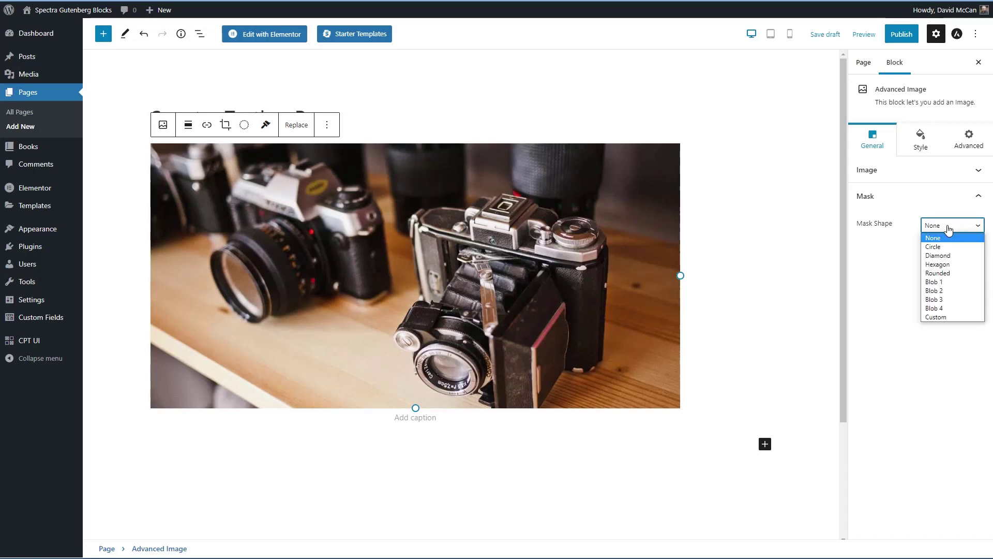
{"action": "left_click", "coordinate": [937, 255]}
{"action": "left_click", "coordinate": [938, 253]}
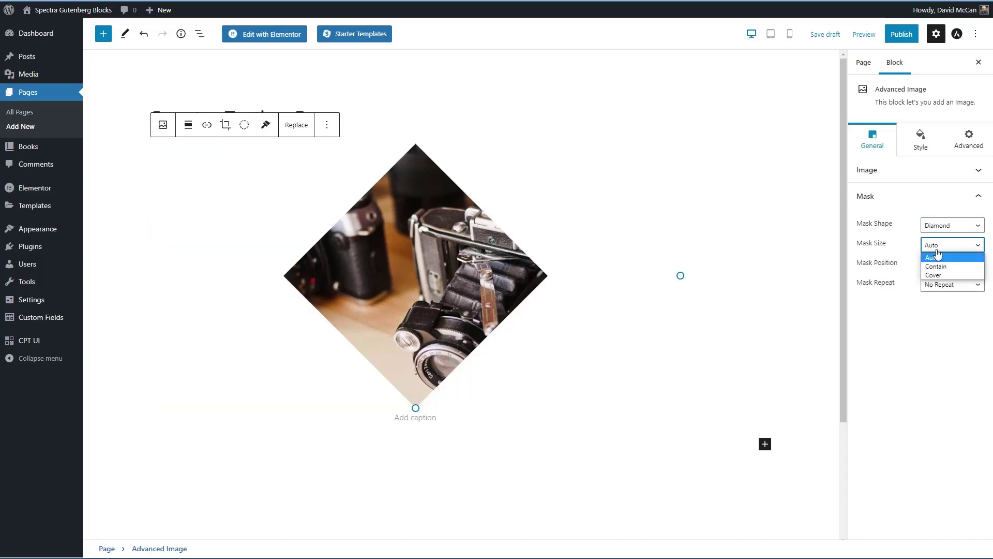
{"action": "left_click", "coordinate": [932, 275]}
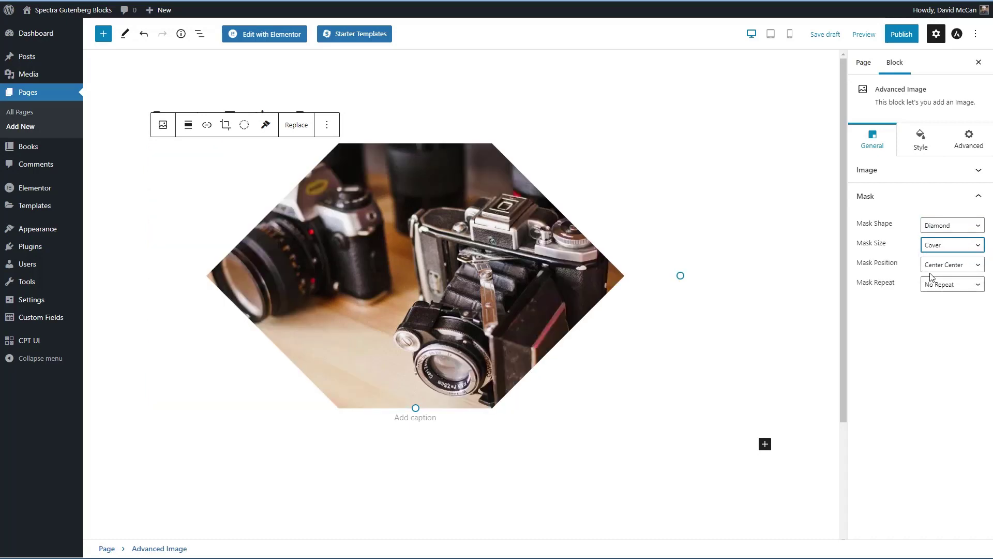
{"action": "left_click", "coordinate": [939, 246]}
{"action": "left_click", "coordinate": [938, 257]}
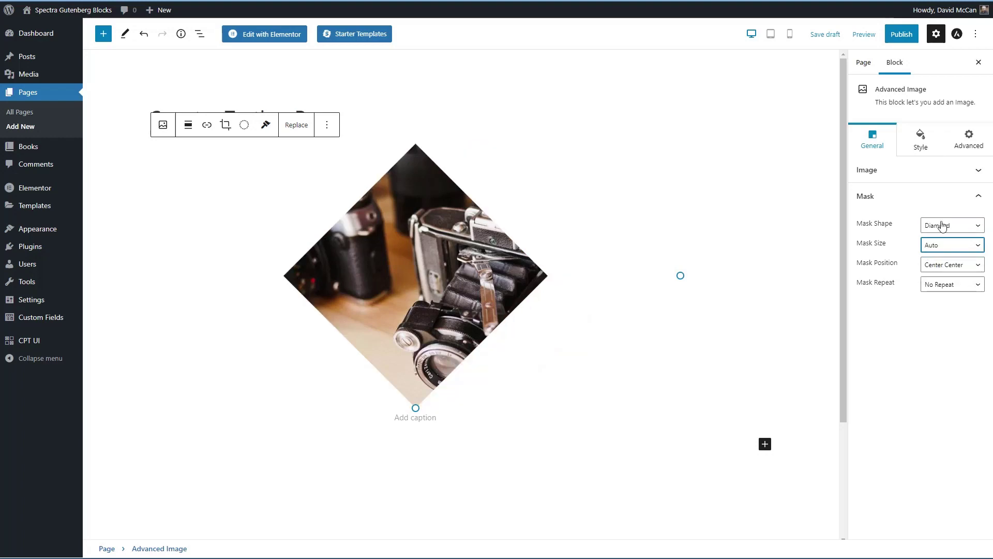
- Try the Blob 1 mask shape, then switch the mask shape to Custom
{"action": "left_click", "coordinate": [942, 226]}
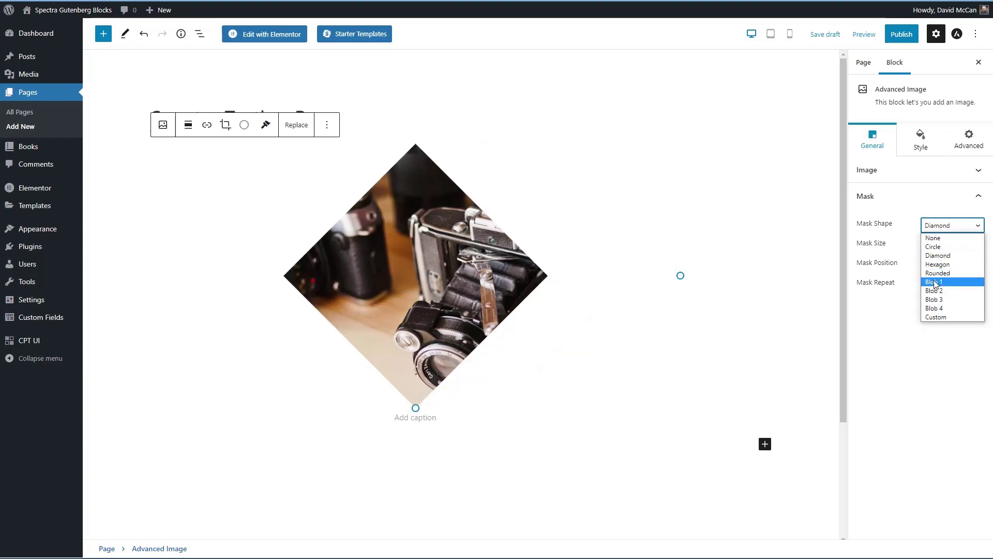
{"action": "left_click", "coordinate": [937, 282]}
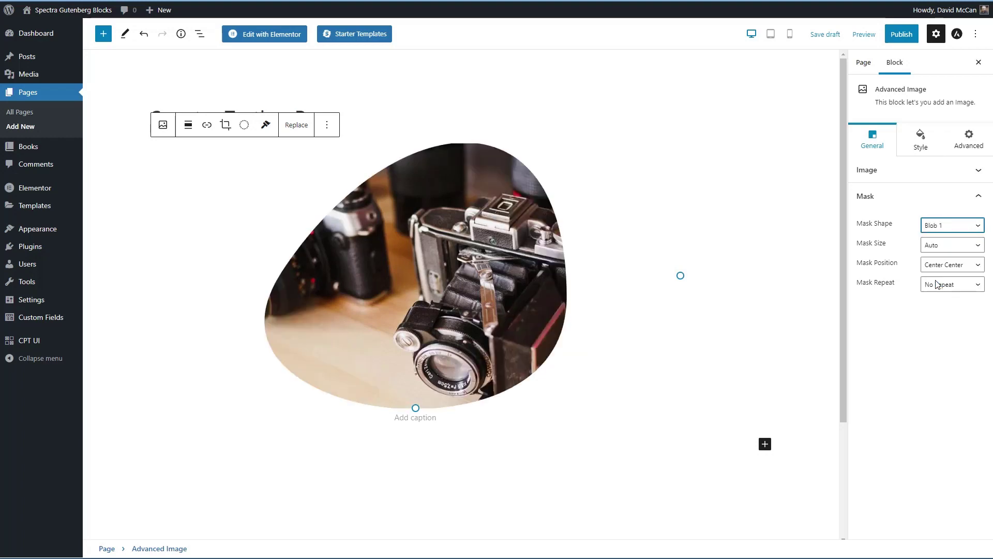
{"action": "left_click", "coordinate": [944, 228]}
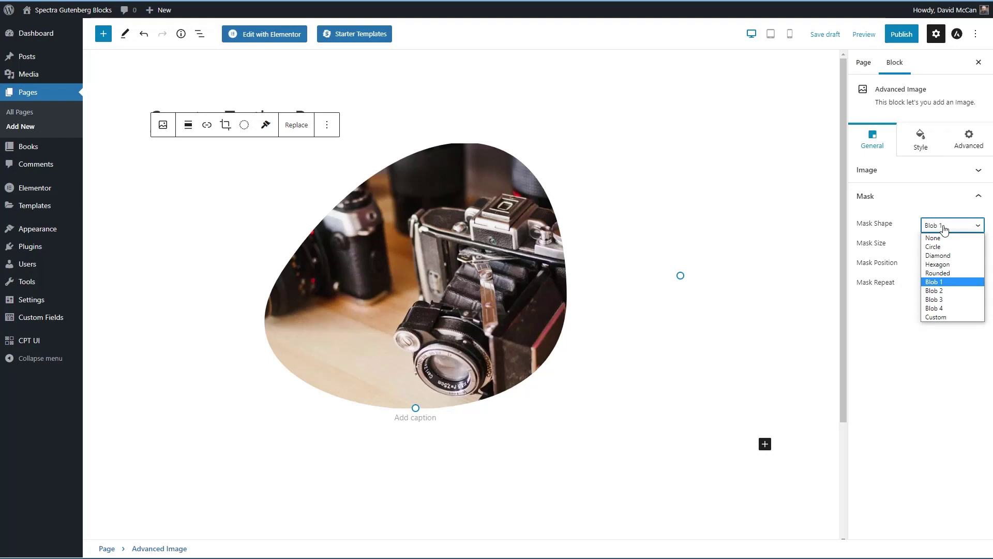
{"action": "left_click", "coordinate": [935, 318]}
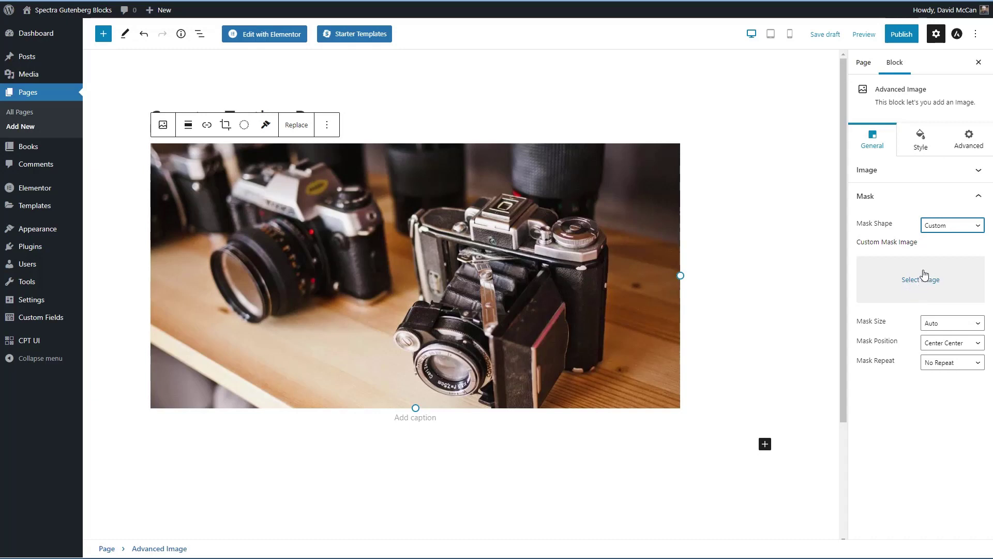
{"action": "left_click", "coordinate": [327, 125]}
- Delete the Advanced Image block and insert a three-column Spectra Container
{"action": "left_click", "coordinate": [355, 325]}
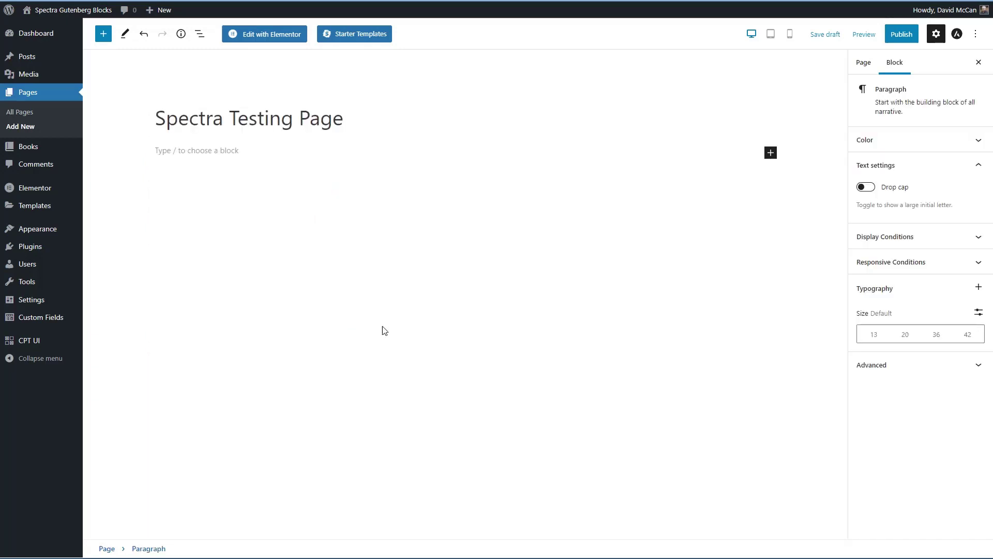
{"action": "left_click", "coordinate": [104, 34]}
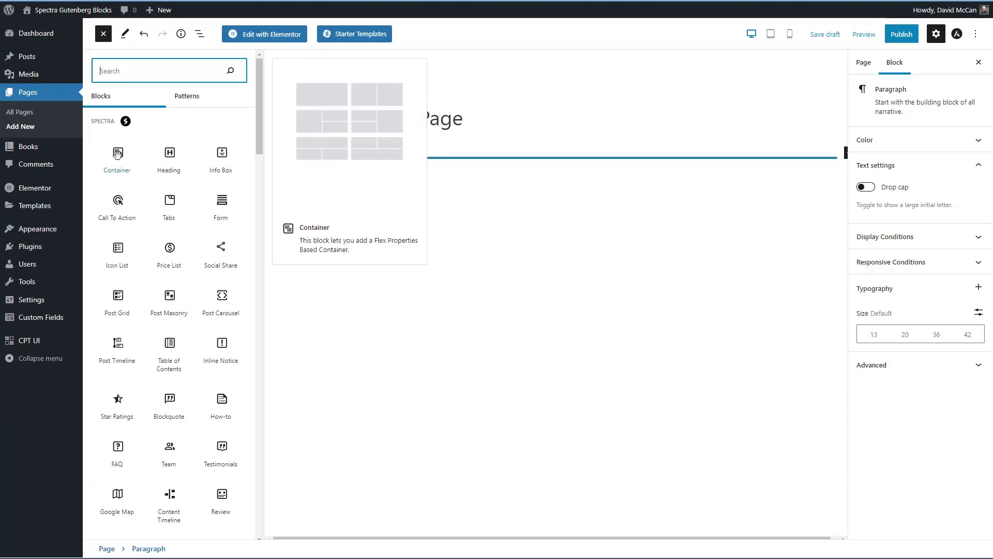
{"action": "left_click", "coordinate": [117, 153]}
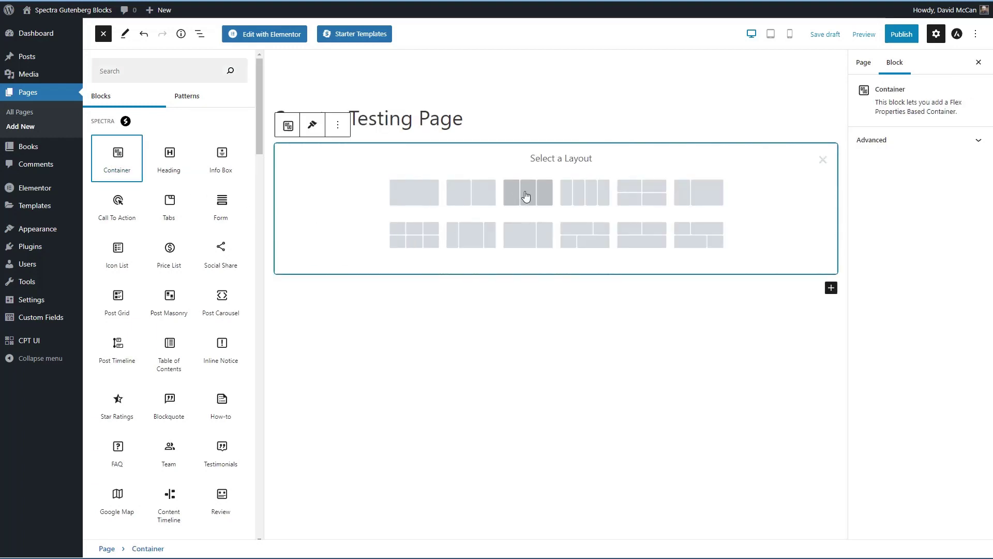
{"action": "left_click", "coordinate": [443, 195]}
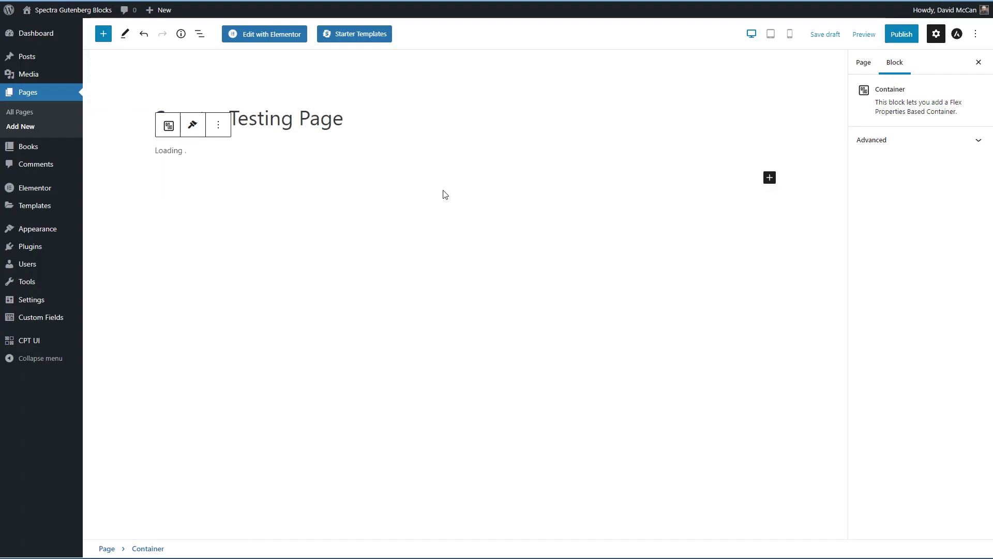
- Add an Image block with the forest lake photo in the first column
{"action": "left_click", "coordinate": [378, 158]}
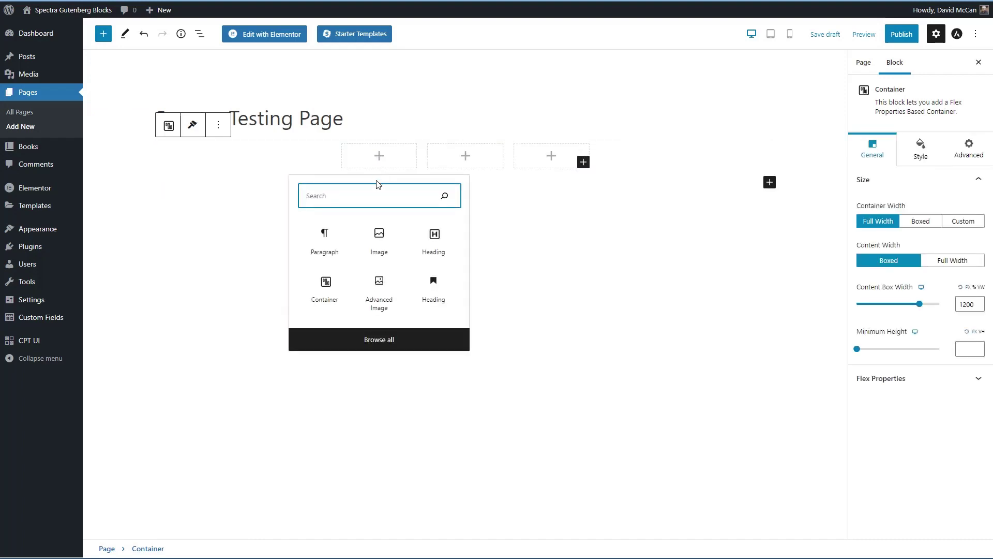
{"action": "left_click", "coordinate": [377, 239]}
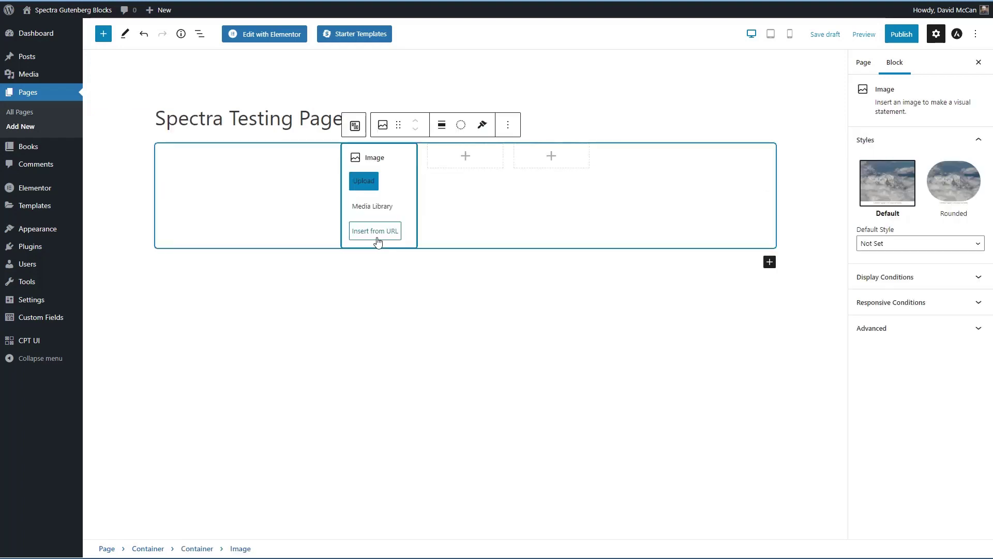
{"action": "left_click", "coordinate": [372, 206]}
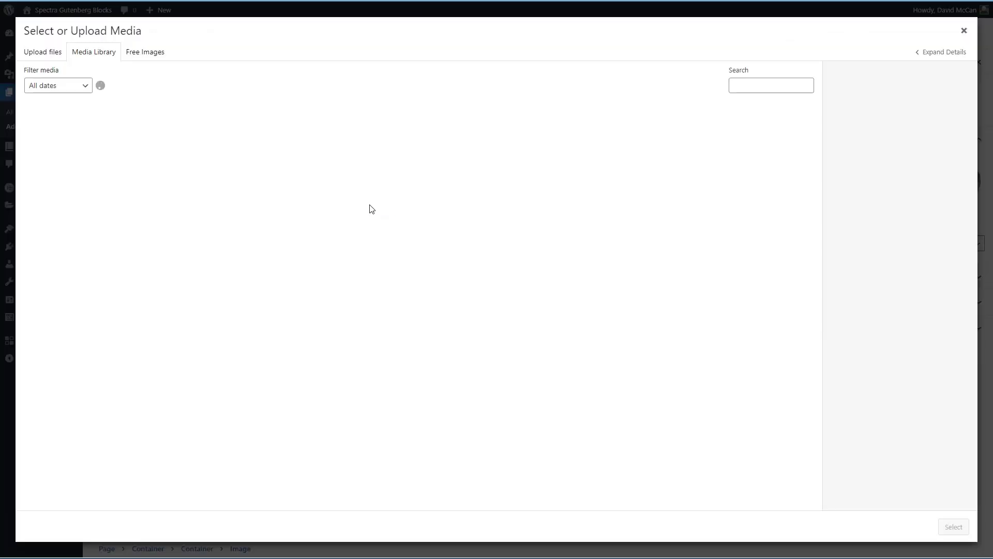
{"action": "left_click", "coordinate": [383, 284]}
{"action": "left_click", "coordinate": [953, 527]}
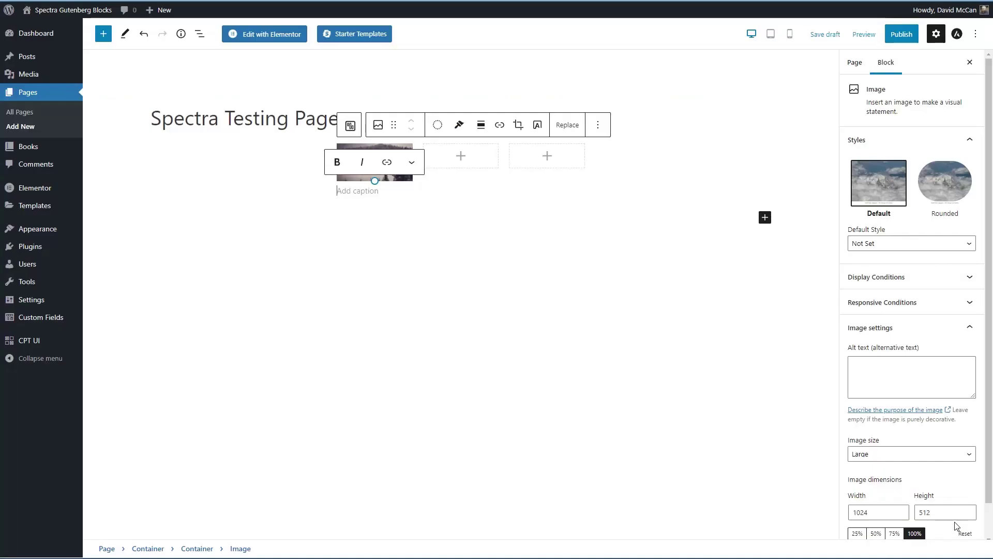
- Put the city-window photo into the second column
{"action": "left_click", "coordinate": [461, 156]}
{"action": "left_click", "coordinate": [459, 207]}
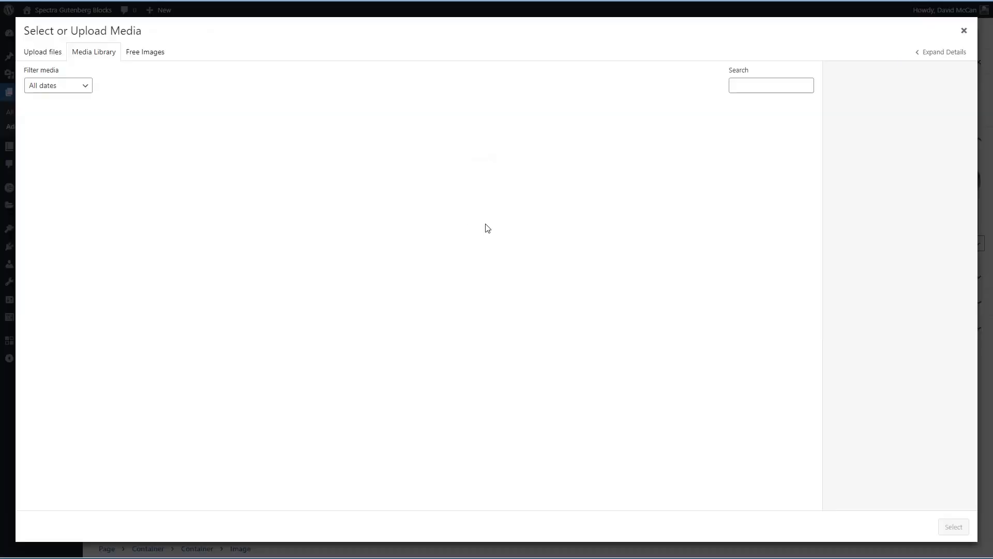
{"action": "scroll", "coordinate": [551, 336], "scroll_direction": "down", "scroll_amount": 2}
{"action": "scroll", "coordinate": [551, 336], "scroll_direction": "down", "scroll_amount": 1}
{"action": "left_click", "coordinate": [63, 371]}
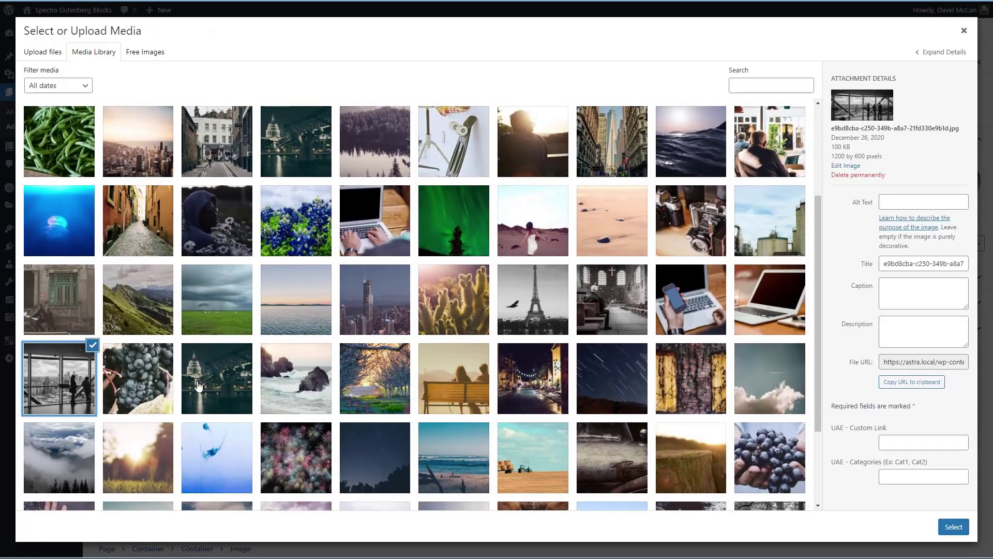
{"action": "left_click", "coordinate": [953, 527]}
- Add an Image block with the misty tree photo in the third column
{"action": "left_click", "coordinate": [547, 156]}
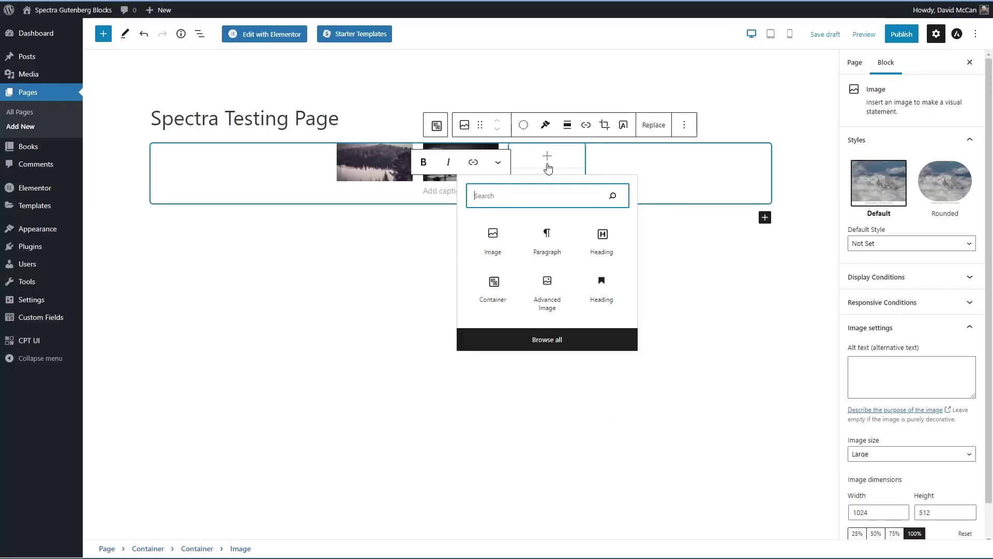
{"action": "left_click", "coordinate": [494, 242]}
{"action": "left_click", "coordinate": [537, 205]}
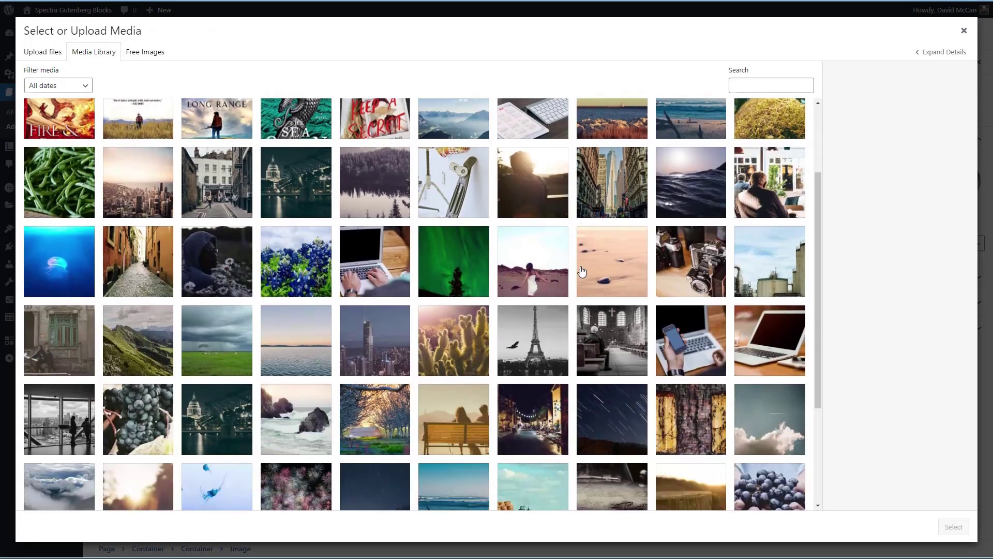
{"action": "scroll", "coordinate": [582, 271], "scroll_direction": "down", "scroll_amount": 3}
{"action": "left_click", "coordinate": [766, 414]}
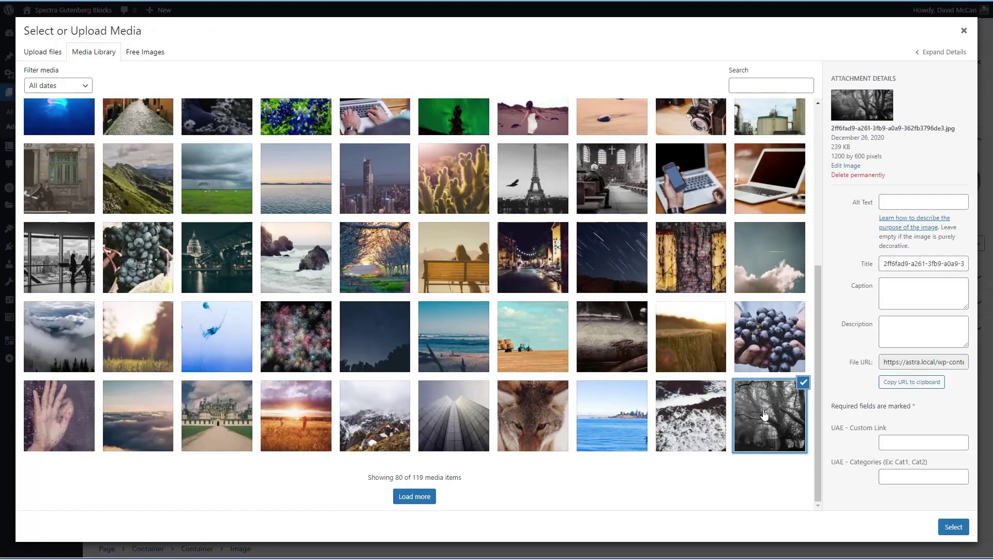
{"action": "left_click", "coordinate": [953, 526]}
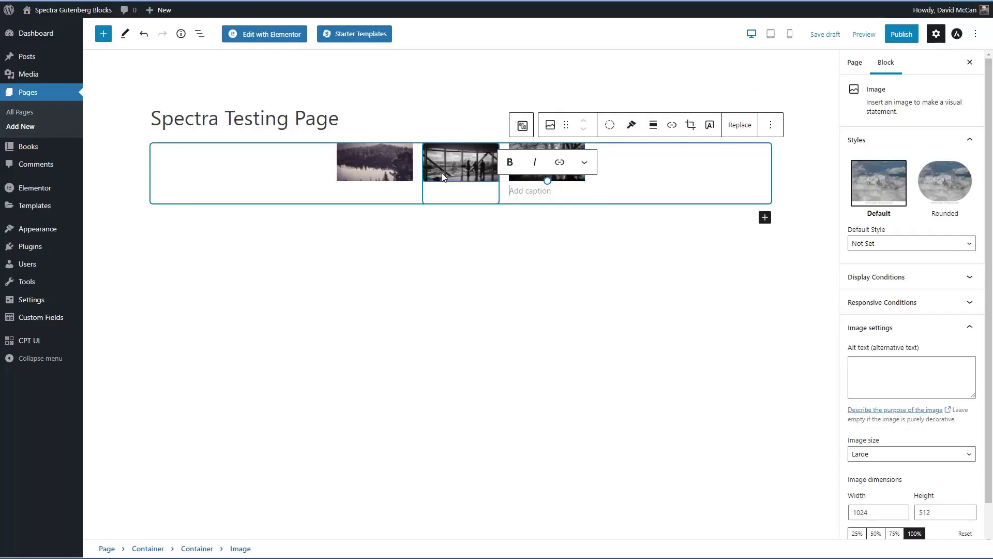
- Give the three-image Container Full Width content, column direction, center-aligned items and wrapping
{"action": "left_click", "coordinate": [253, 159]}
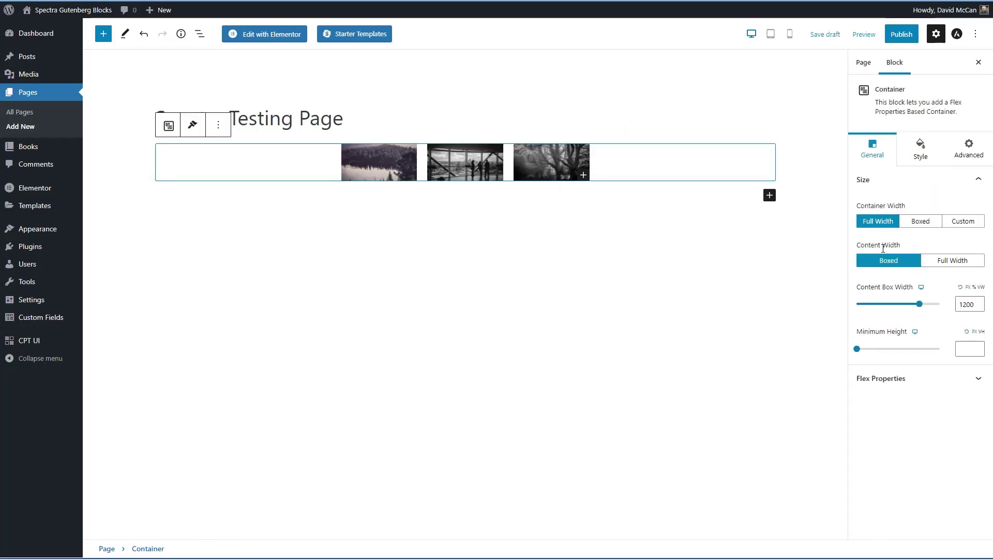
{"action": "left_click", "coordinate": [951, 261]}
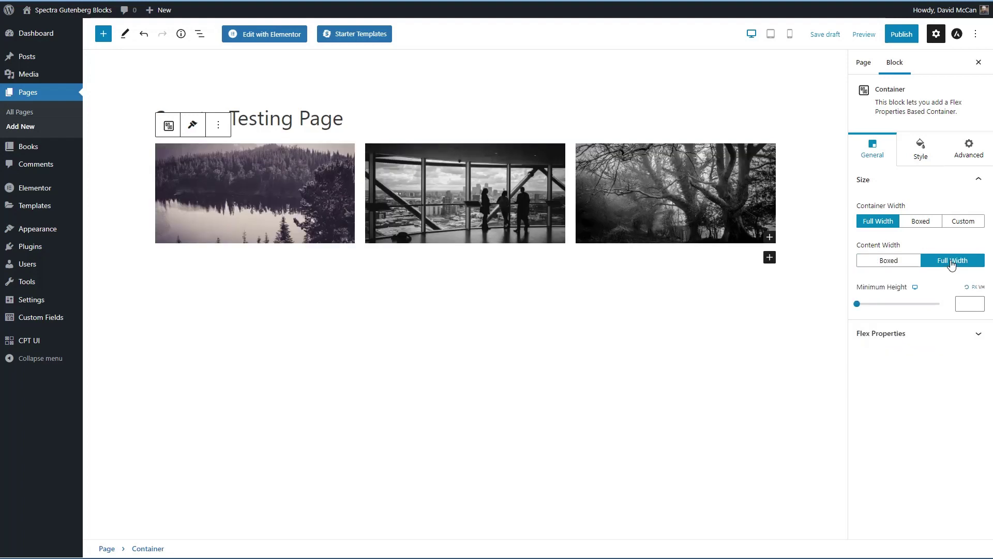
{"action": "left_click", "coordinate": [929, 337]}
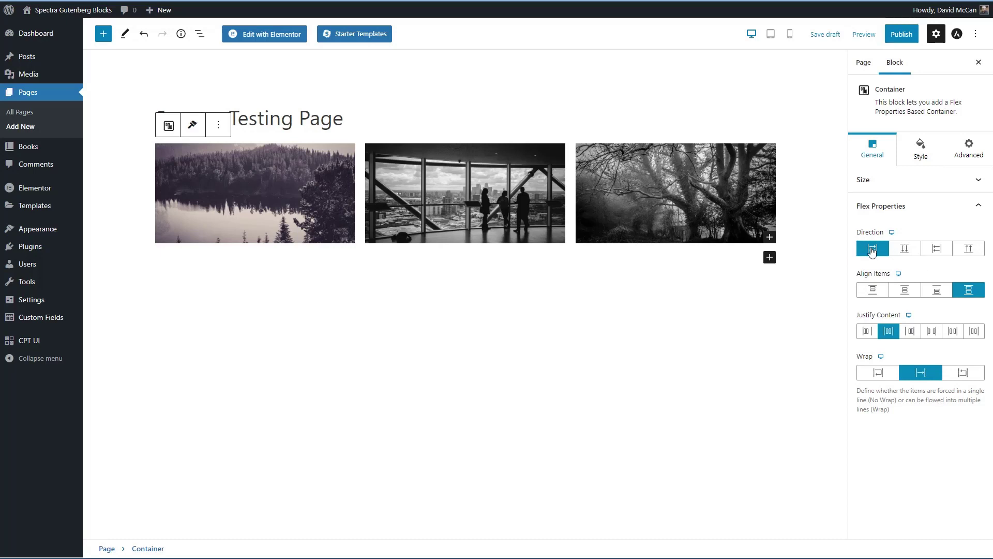
{"action": "left_click", "coordinate": [905, 249]}
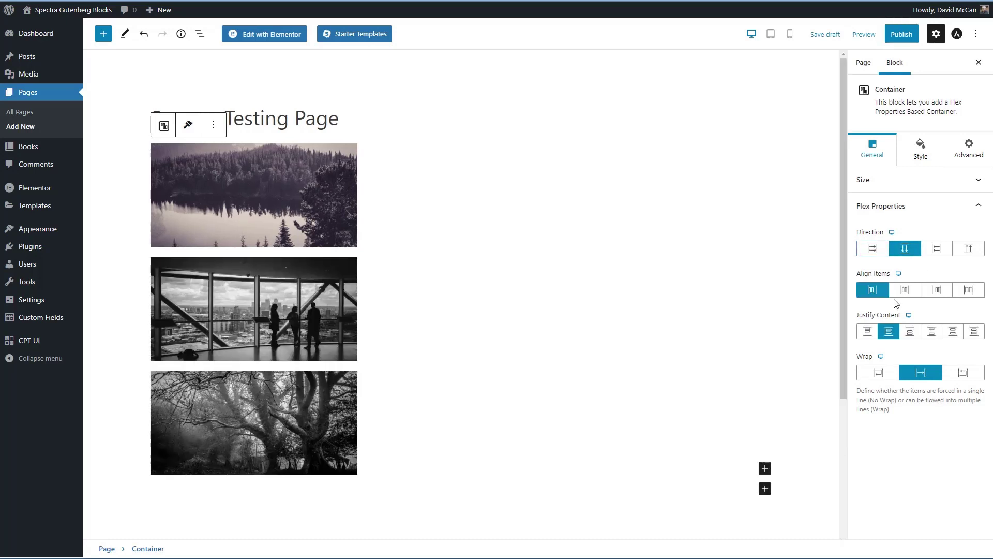
{"action": "left_click", "coordinate": [904, 291]}
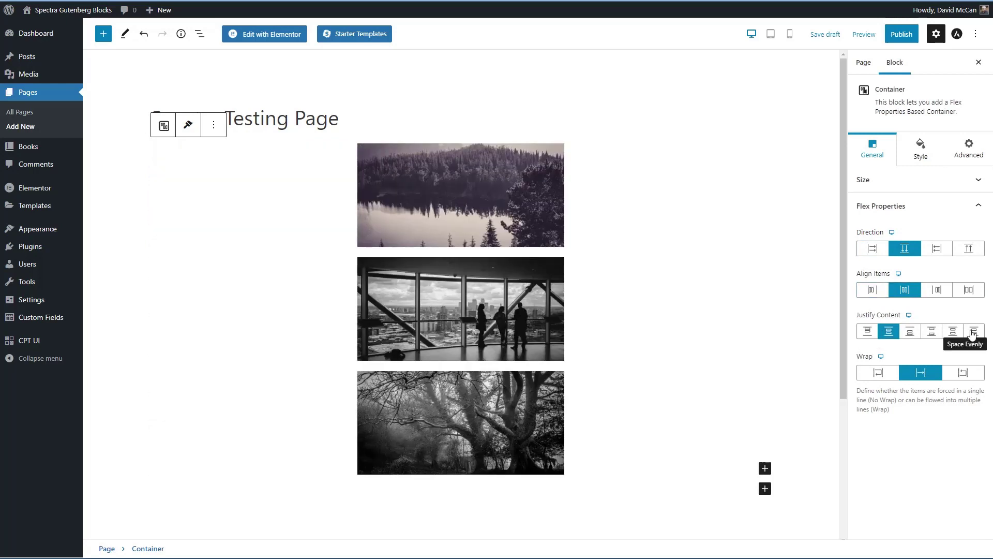
{"action": "left_click", "coordinate": [879, 373]}
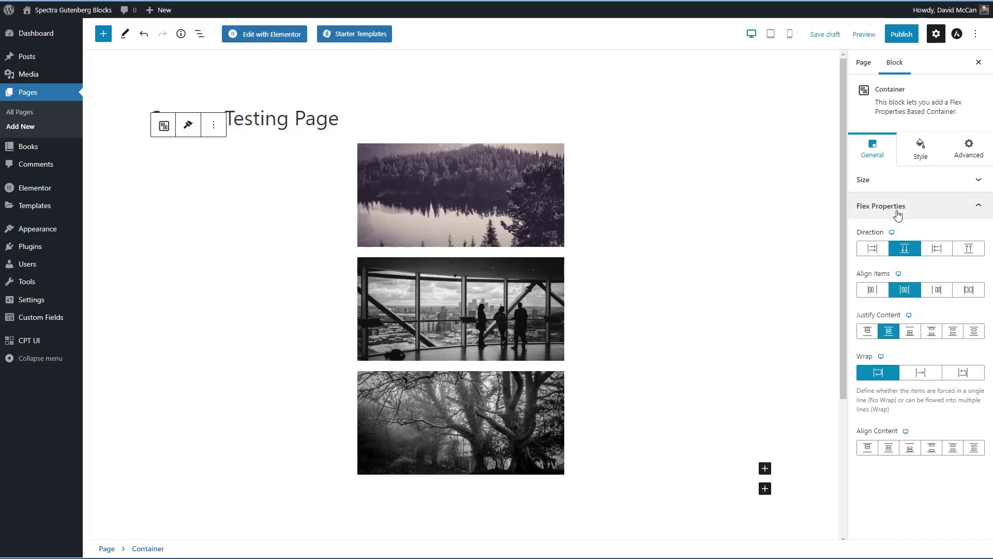
{"action": "left_click", "coordinate": [213, 127]}
- Delete the image Container, insert an Advanced Row via /row, and expand Style > Box Shadow
{"action": "left_click", "coordinate": [249, 327]}
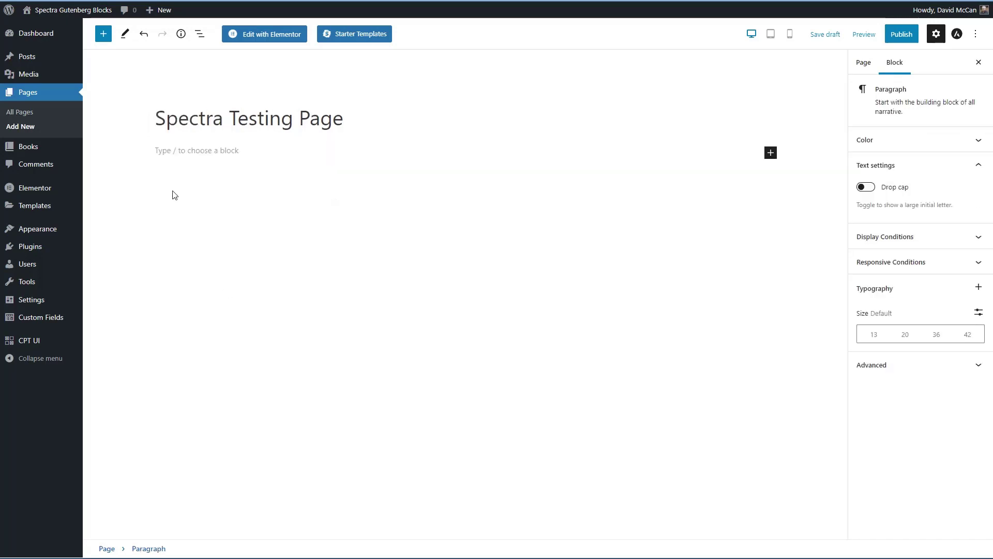
{"action": "type", "text": "/"}
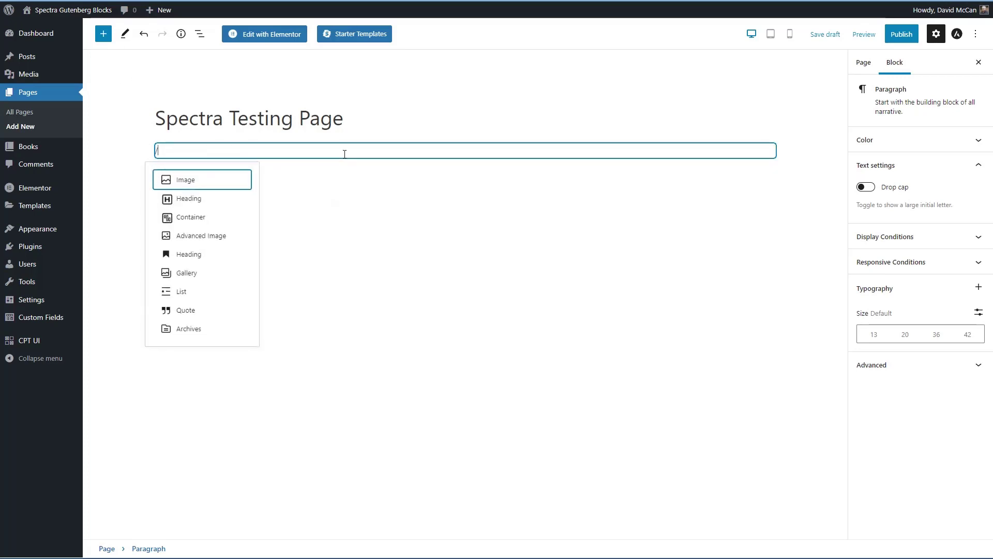
{"action": "type", "text": "row"}
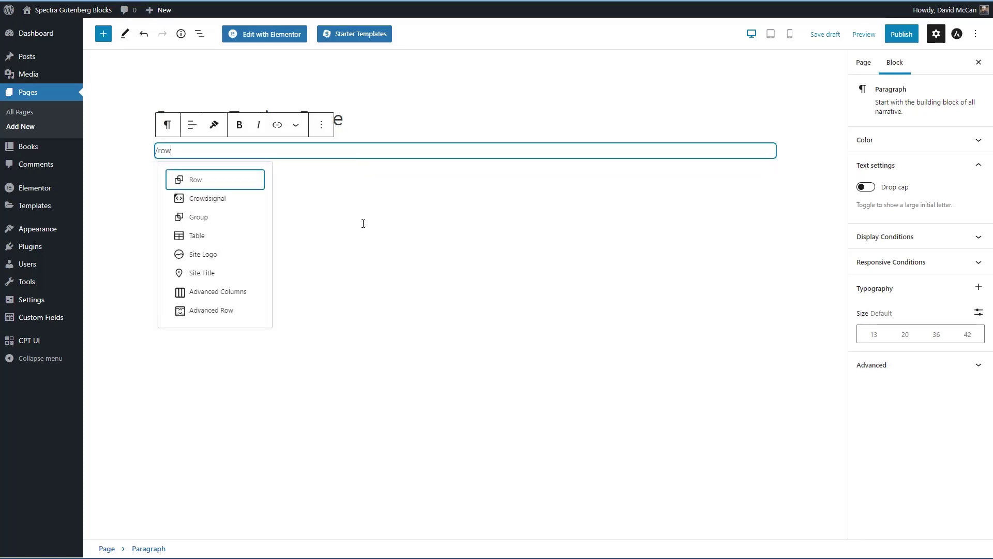
{"action": "left_click", "coordinate": [218, 312]}
{"action": "left_click", "coordinate": [920, 165]}
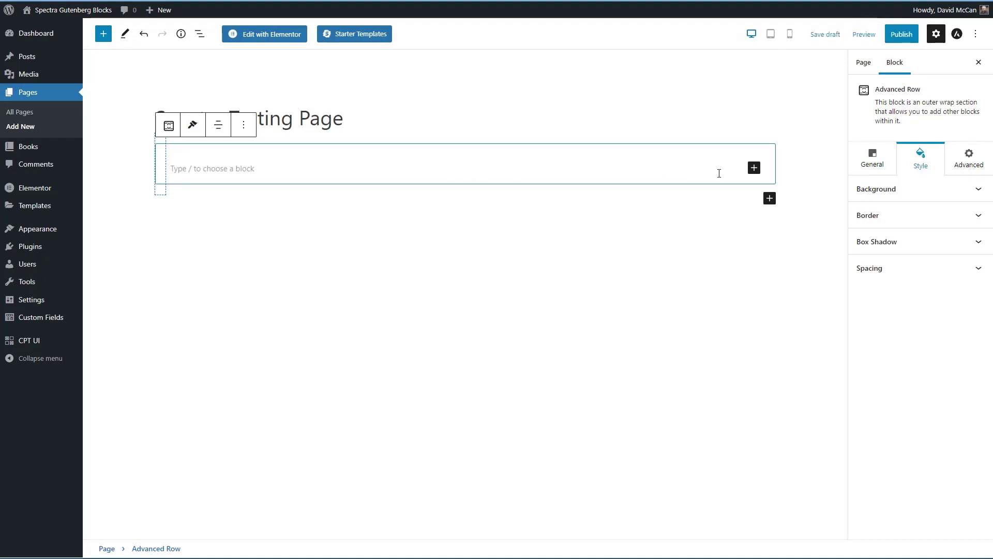
{"action": "left_click", "coordinate": [977, 244]}
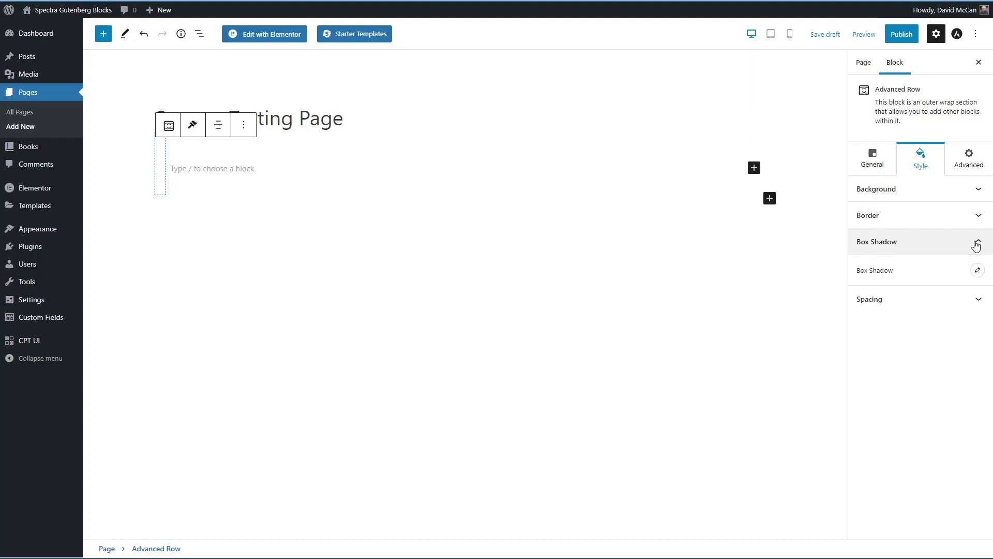